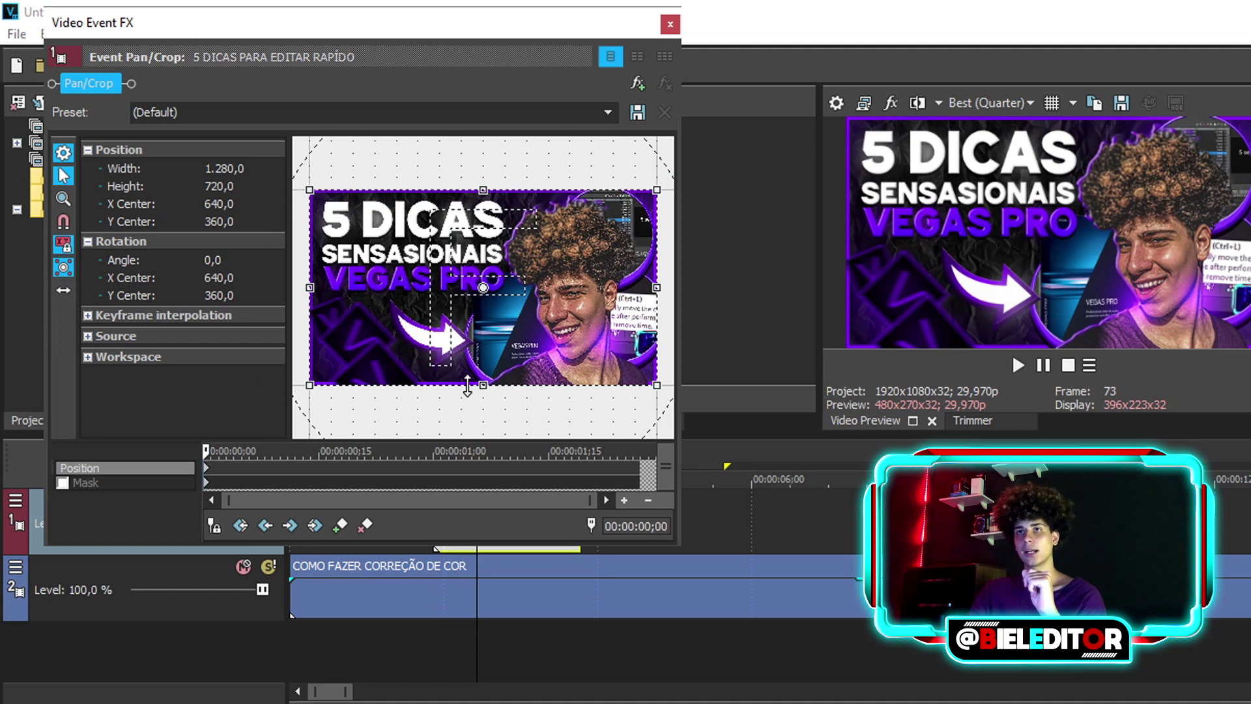
- Shrink the thumbnail image over the video by enlarging its Pan/Crop frame to about 1921 × 1081, keeping it centered
left_click_drag(467, 386, 514, 689)
left_click_drag(535, 635, 501, 241)
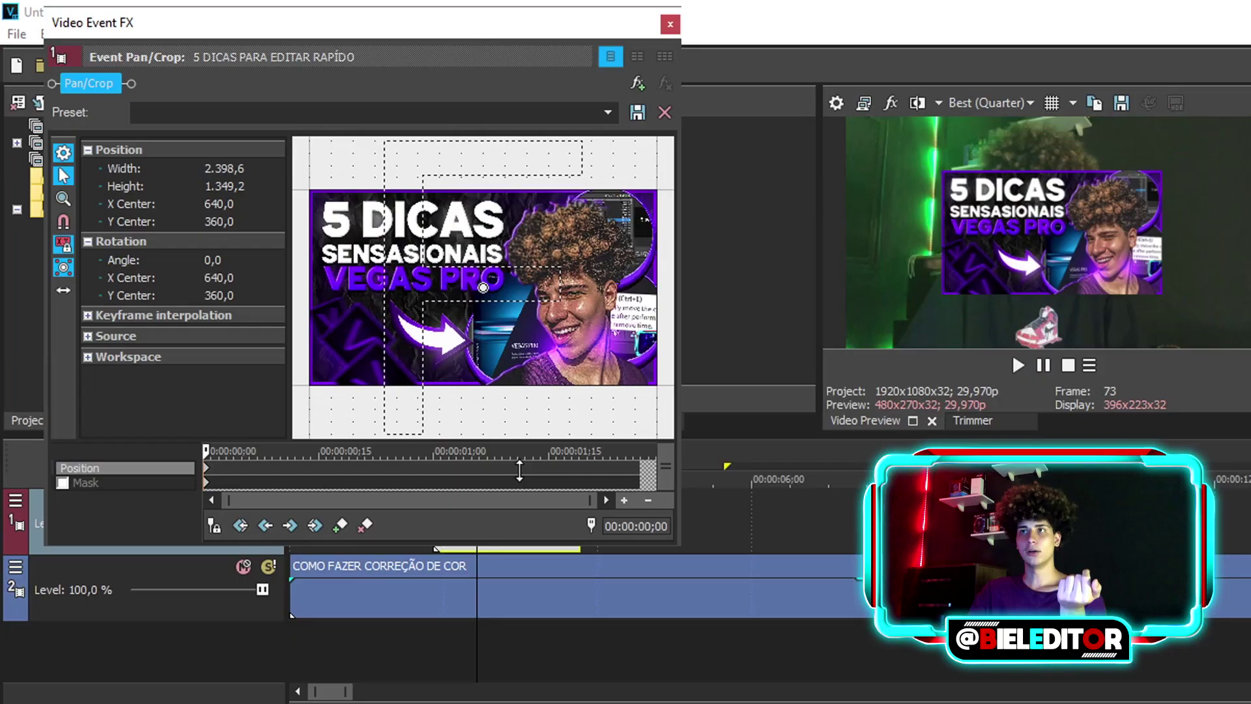
left_click_drag(519, 469, 533, 434)
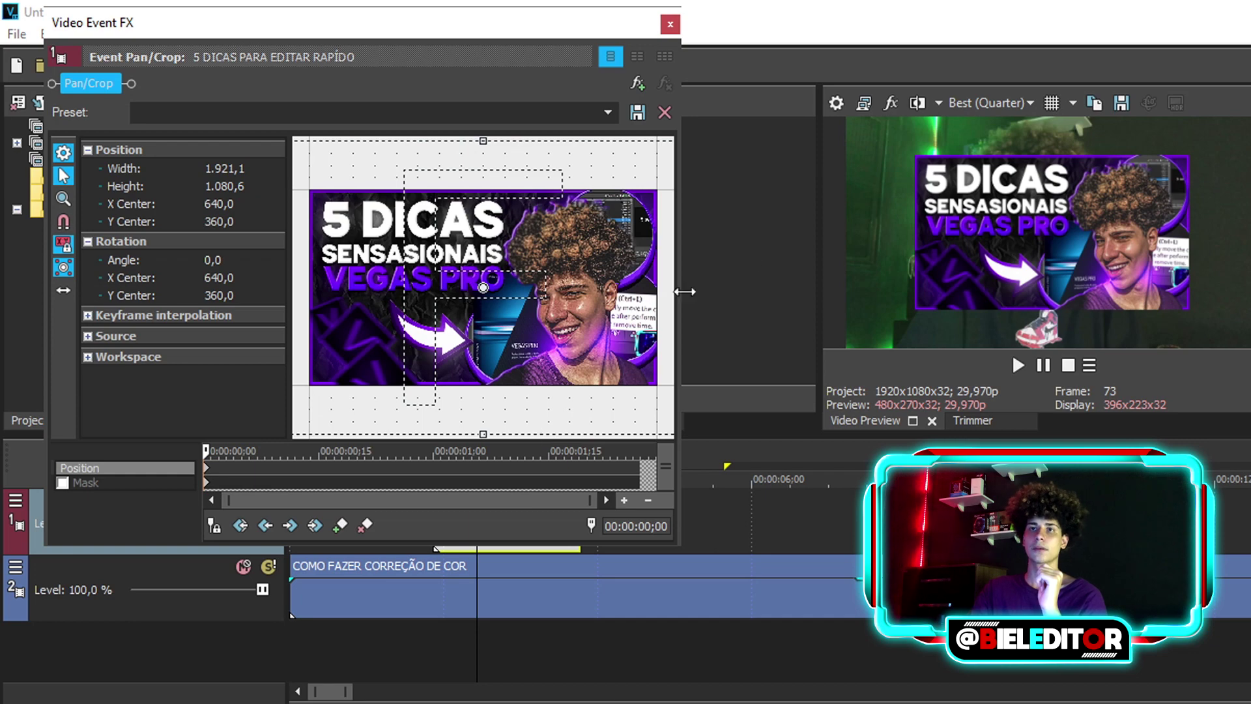
left_click(670, 24)
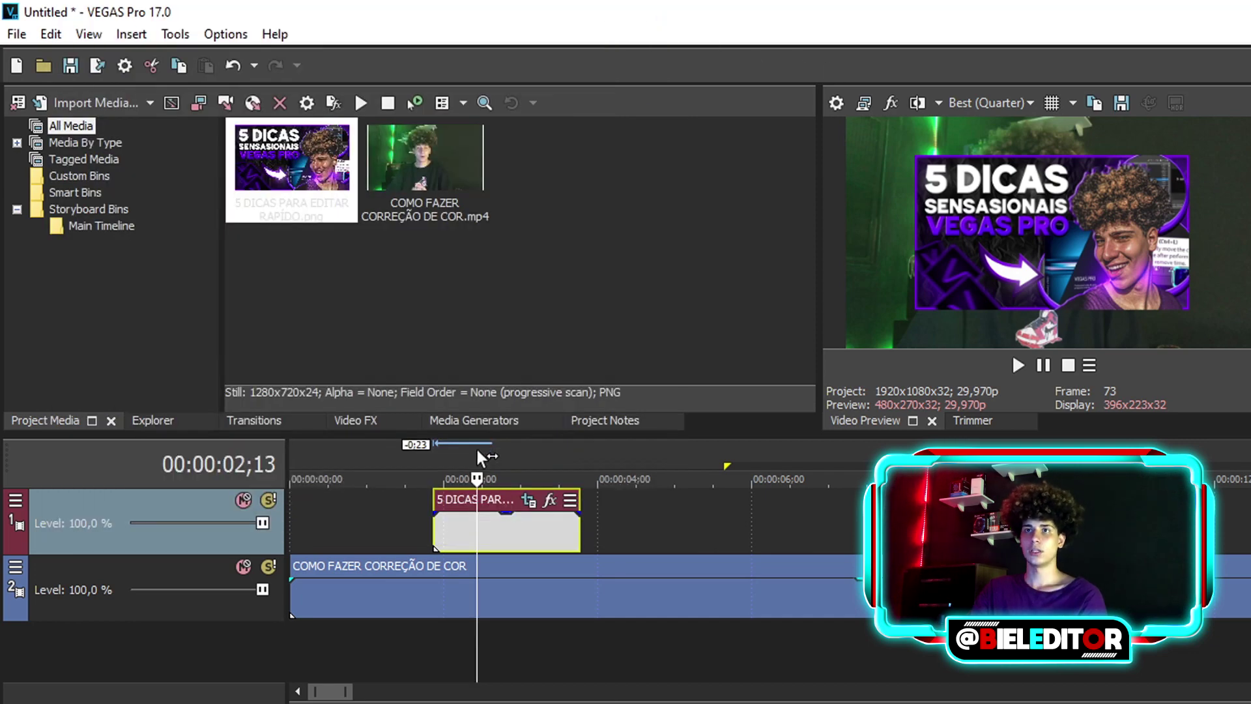
- Play the timeline from just before the thumbnail image to check its reduced size over the video
left_click(410, 521)
key("space")
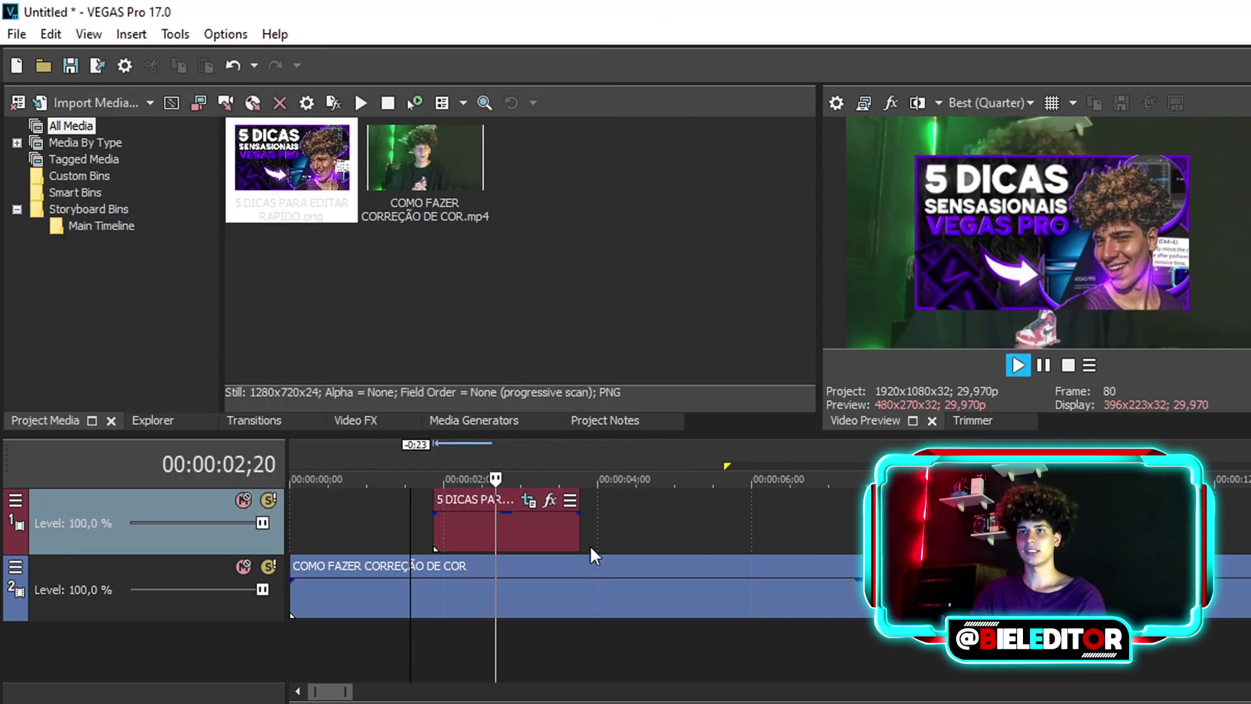
key("space")
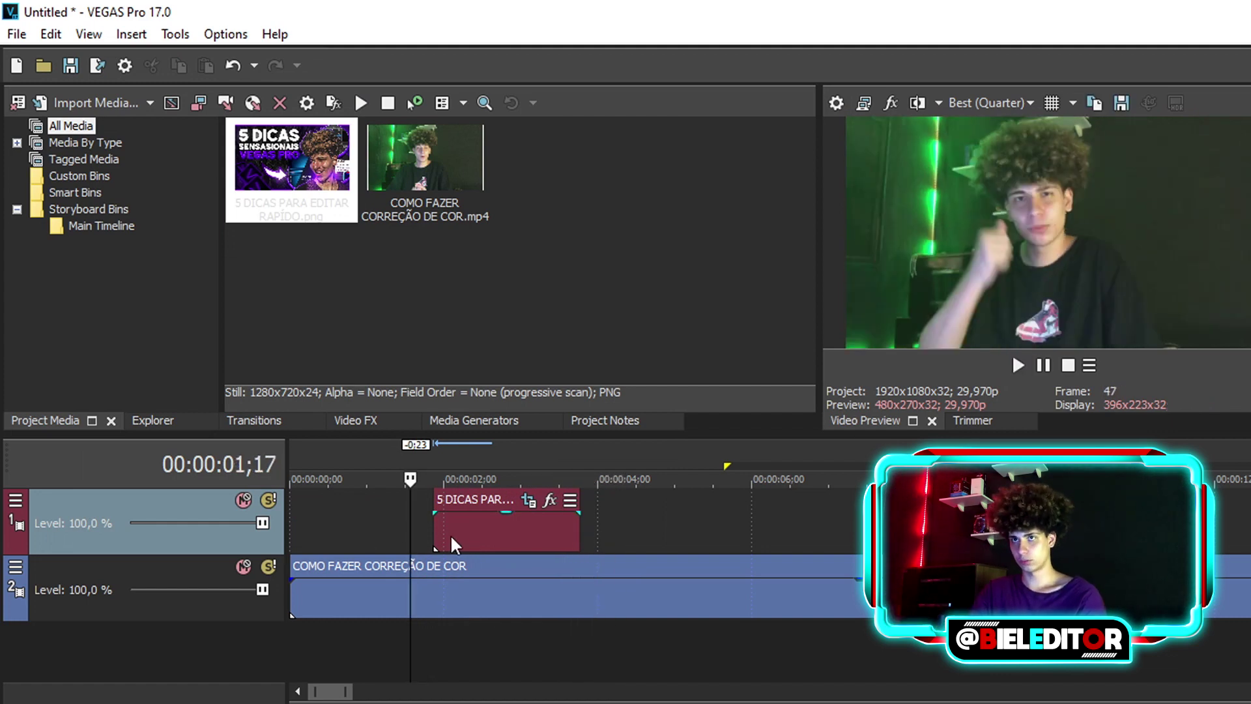
- Open the thumbnail image's Pan/Crop settings and switch frame movement to Move Freely (X or Y)
left_click(492, 521)
left_click(529, 500)
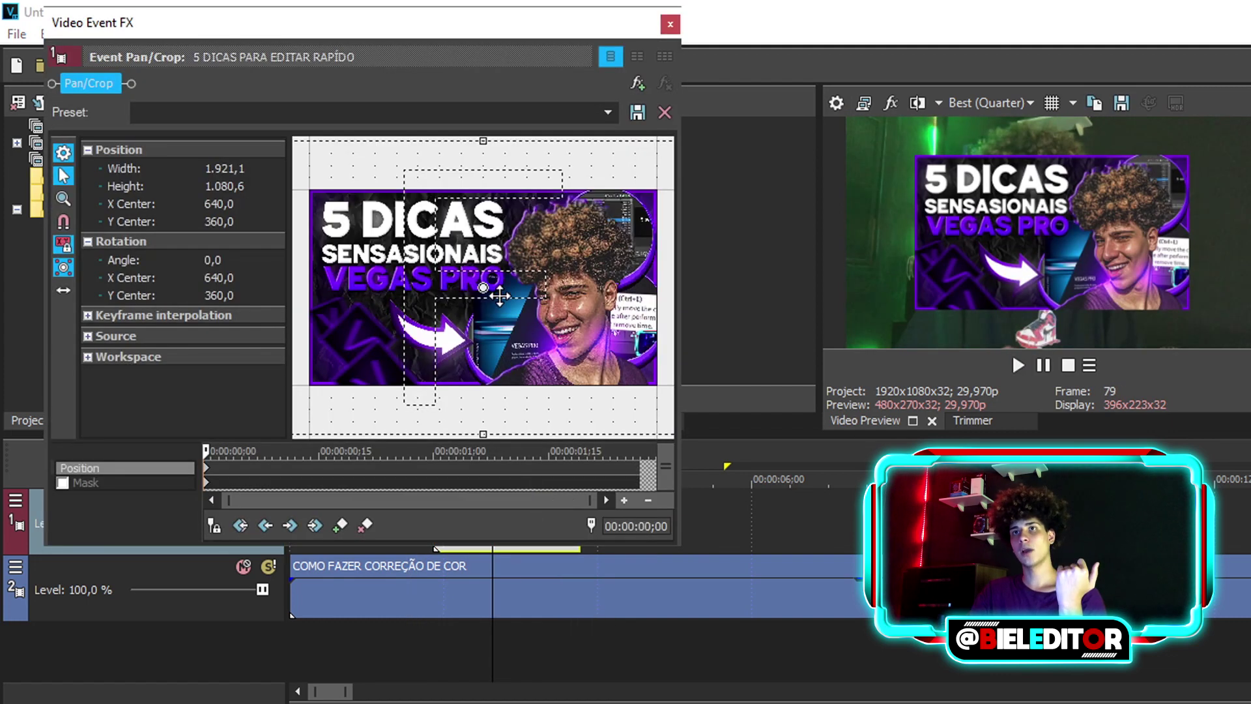
mouse_move(561, 319)
left_mouse_down()
mouse_move(612, 319)
mouse_move(562, 320)
left_mouse_up()
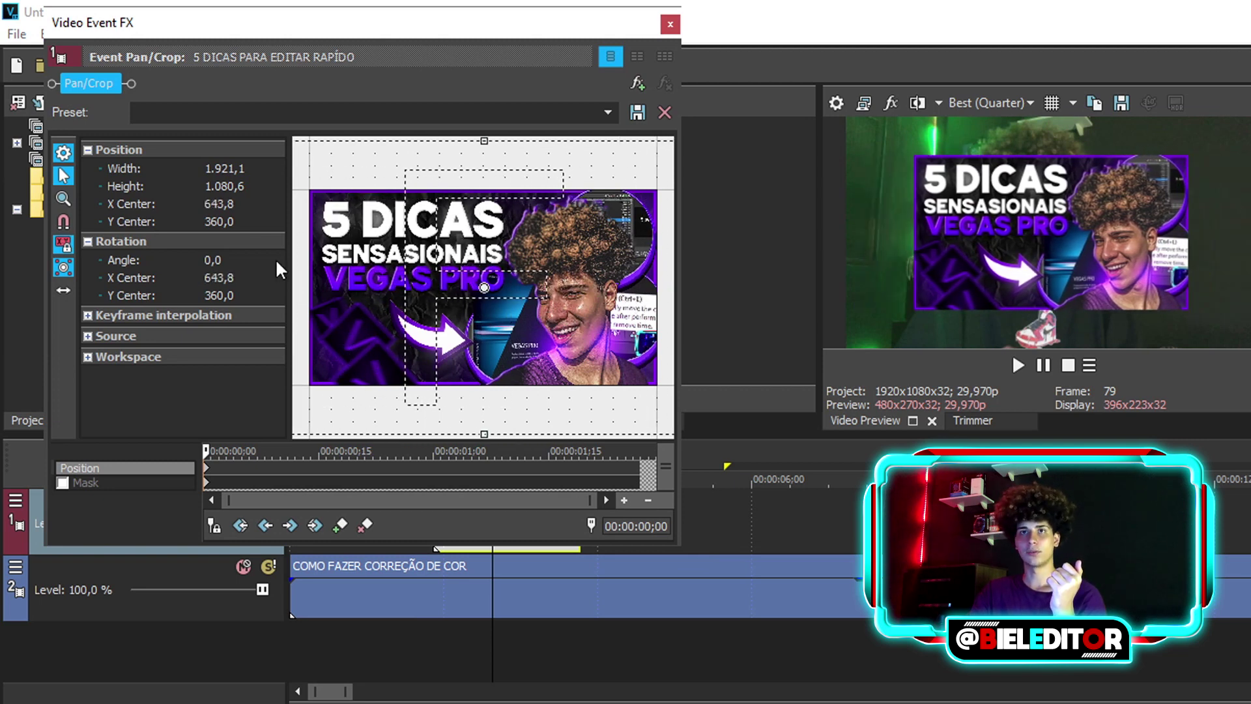
left_click(64, 291)
left_click(65, 291)
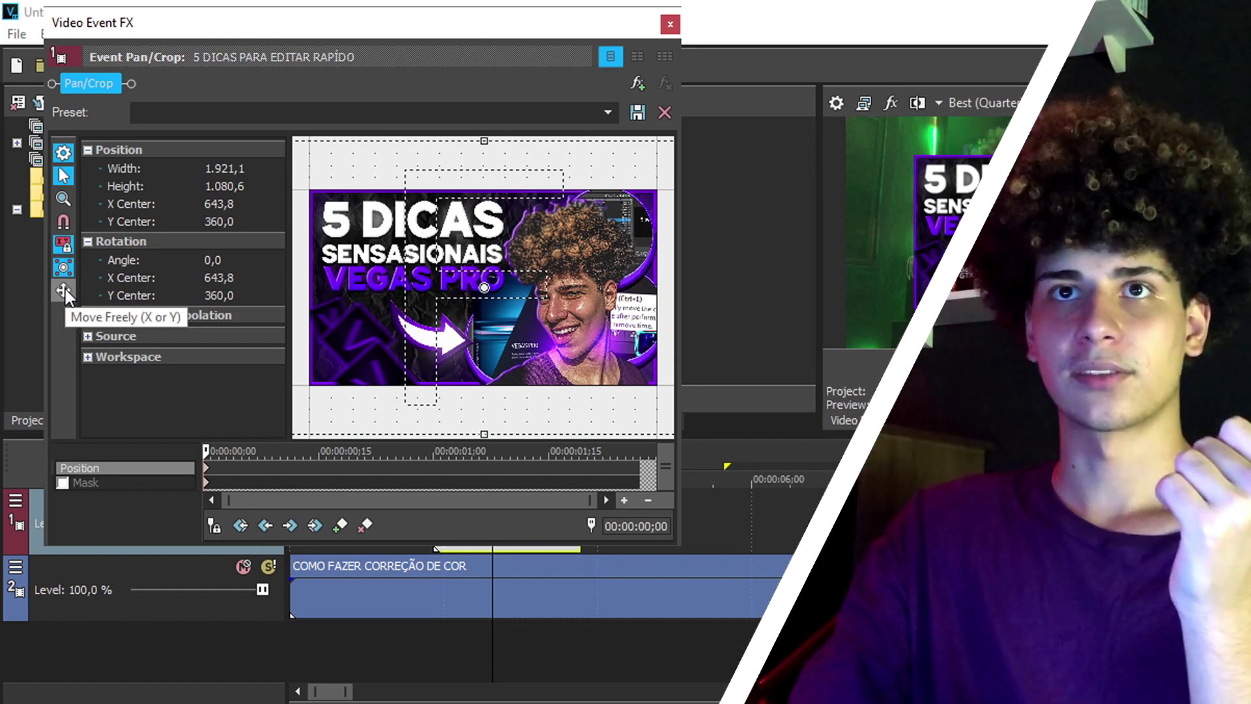
- Move the crop frame off center to about X 529, Y 272, and recenter it with the Center option
left_click_drag(521, 322, 499, 294)
right_click(486, 303)
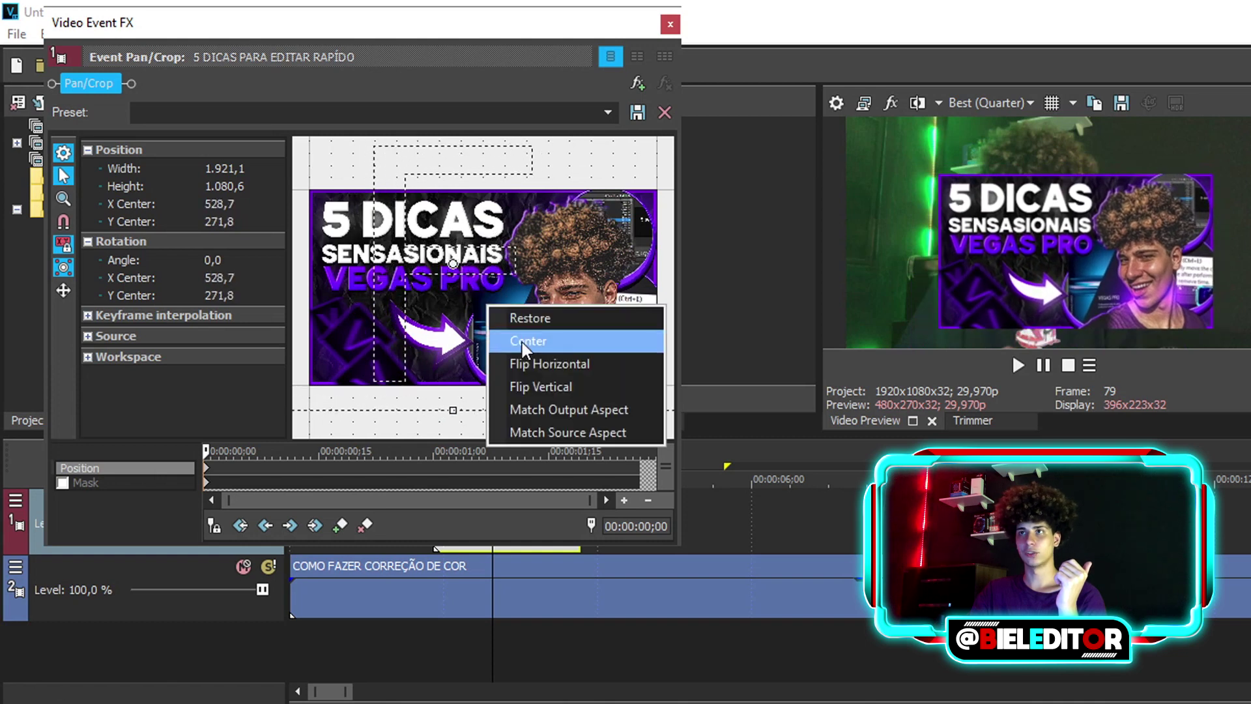
left_click(522, 340)
left_click(671, 24)
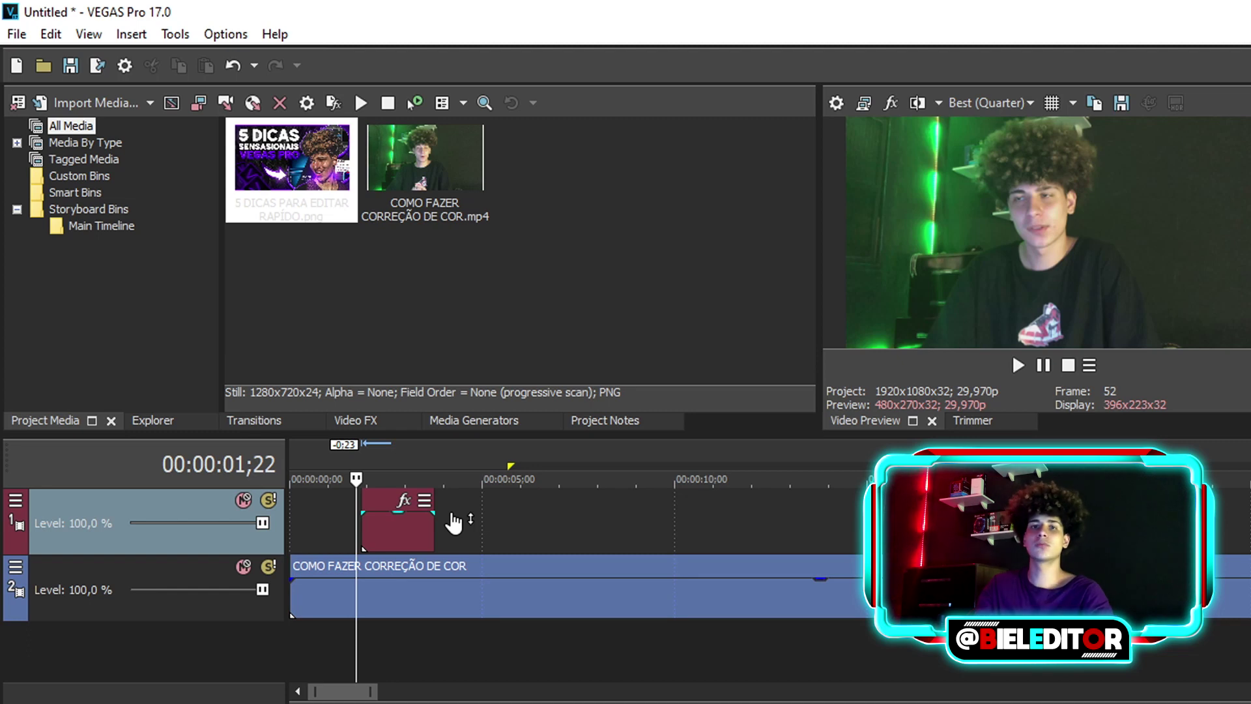
- Preview the recentered thumbnail image by playing the timeline from about 1,5 seconds
scroll(461, 553, "up", 3)
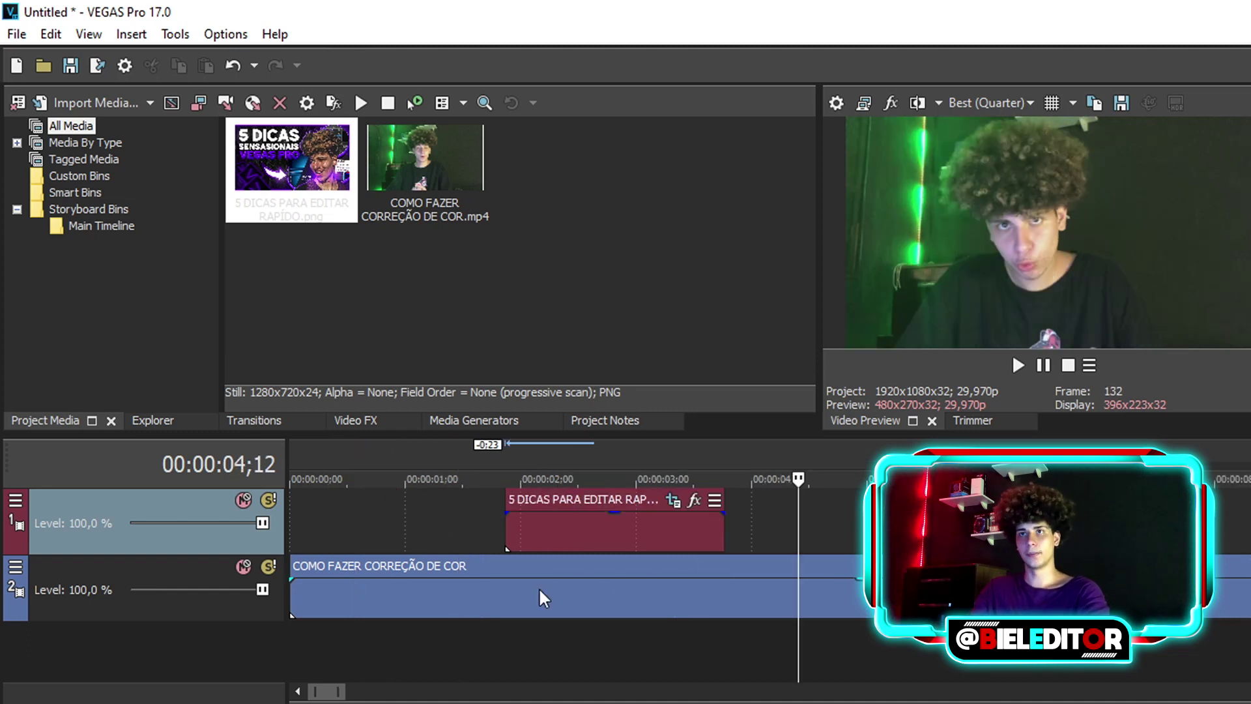
left_click(456, 531)
key("space")
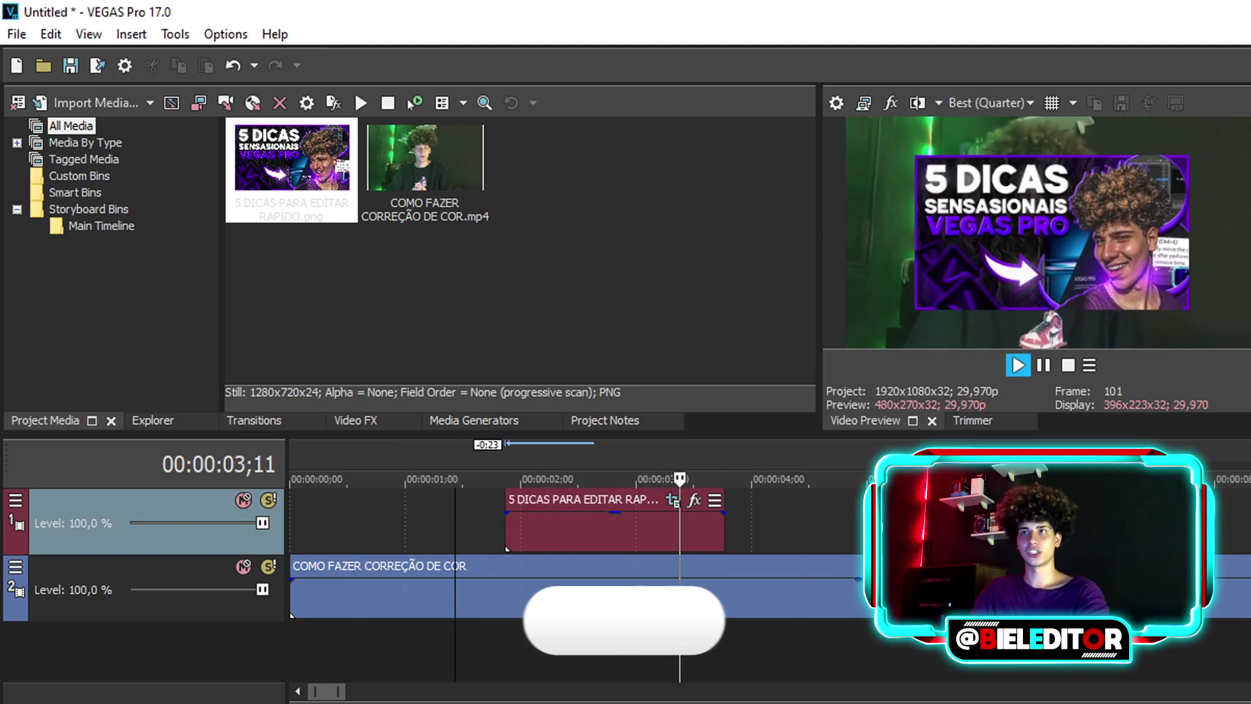
key("space")
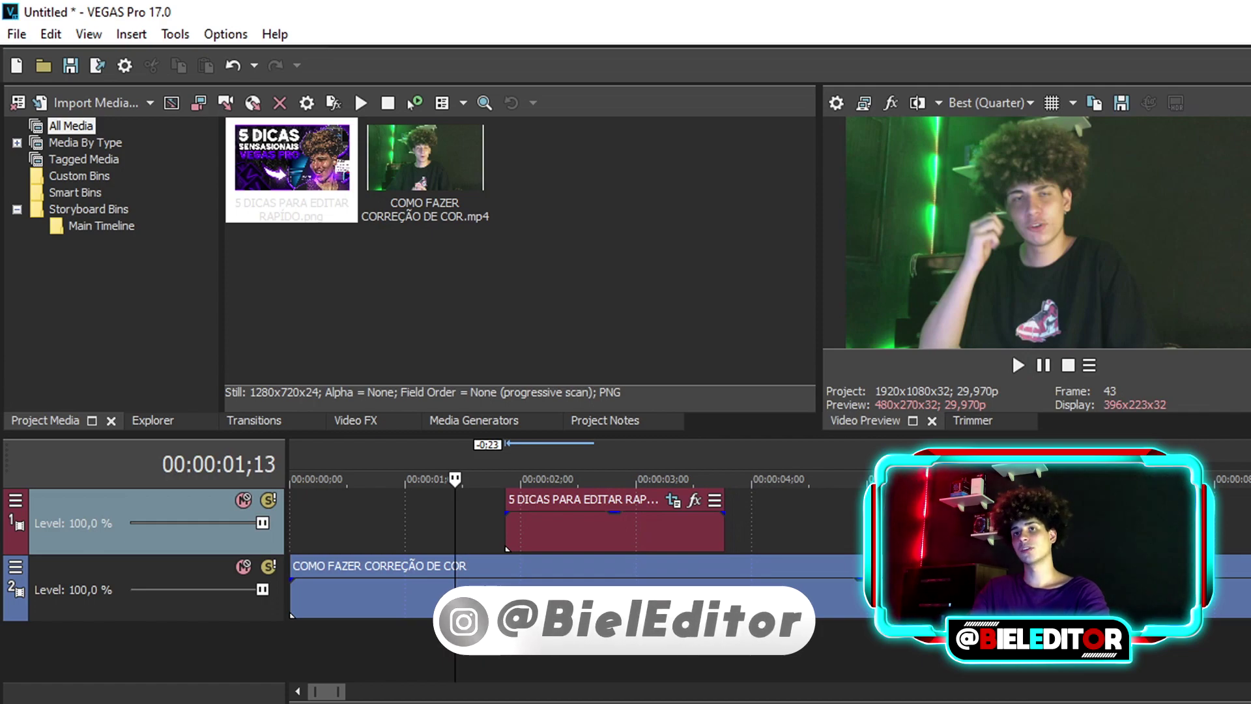
scroll(456, 522, "down", 4)
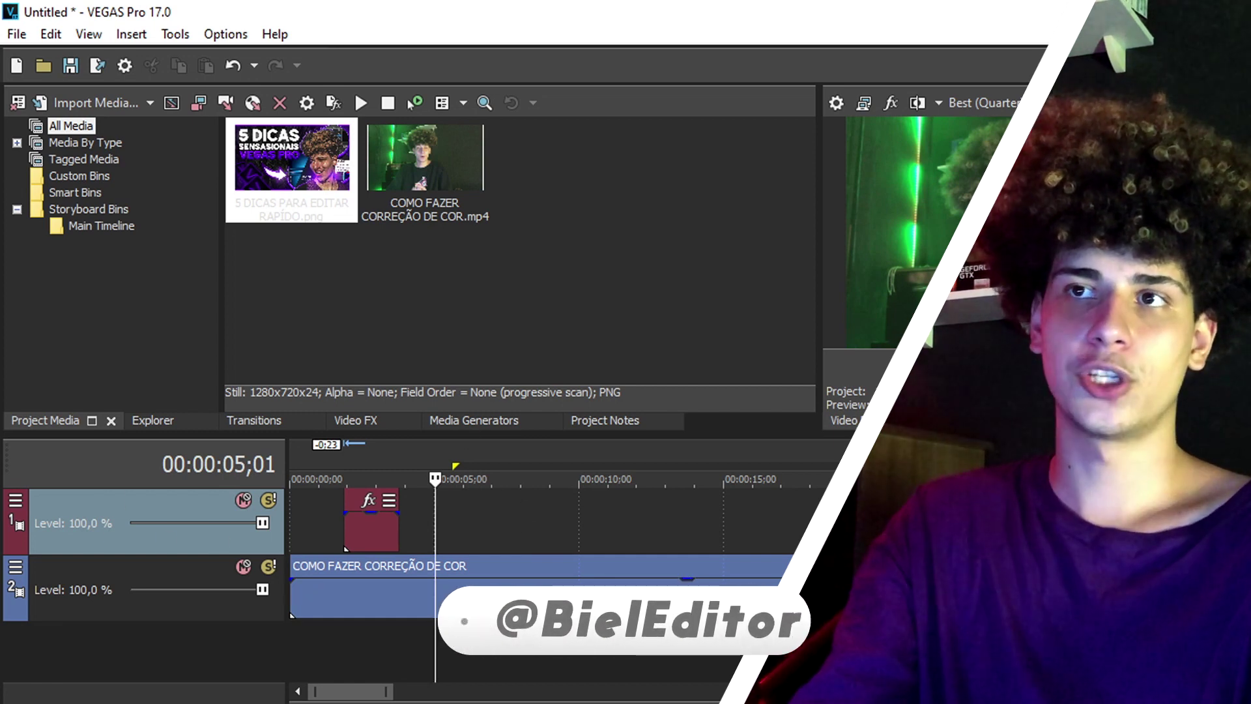
right_click(442, 651)
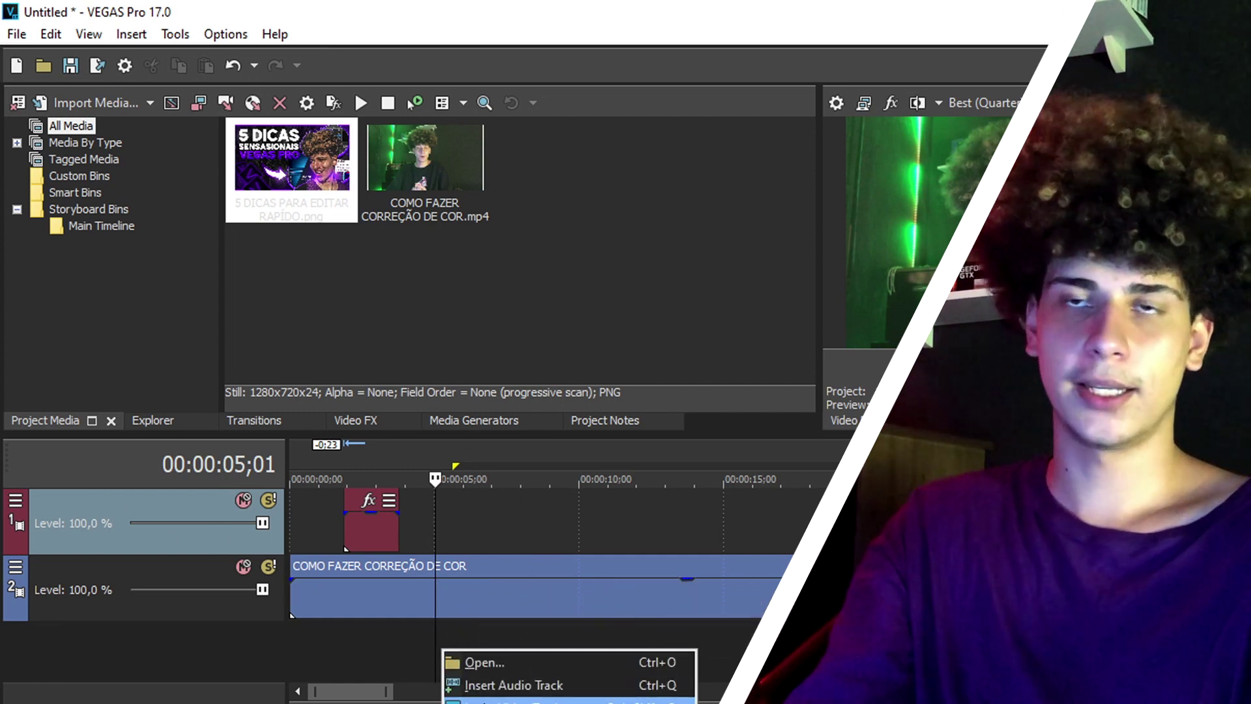
left_click(508, 702)
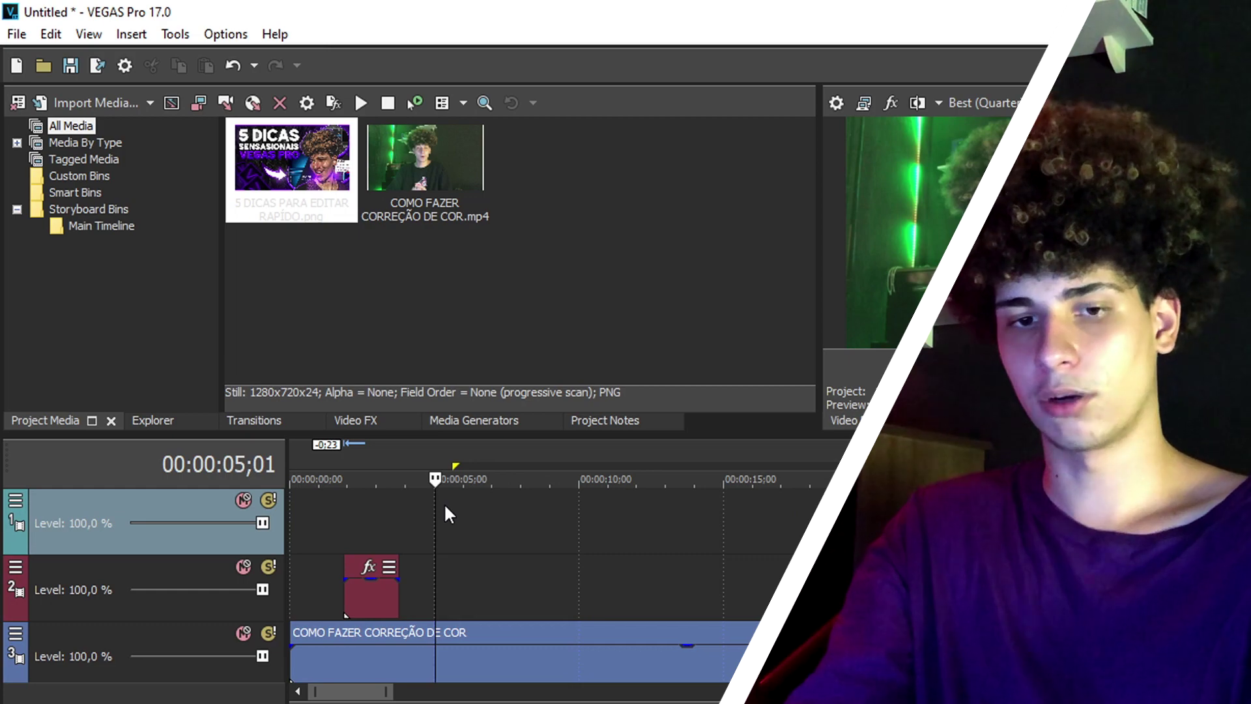
key("ctrl+z")
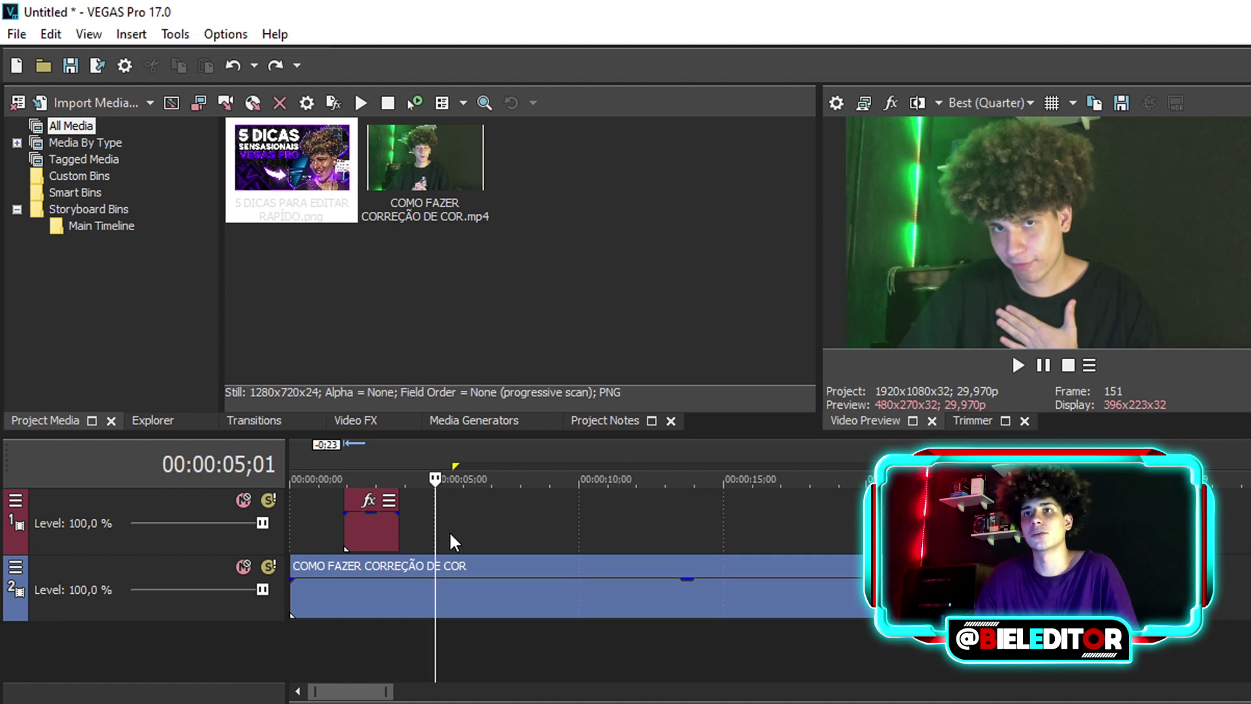
- Insert text media on the upper video track at 00:00:05;01 with the text "DEIXA O LIKE"
right_click(433, 525)
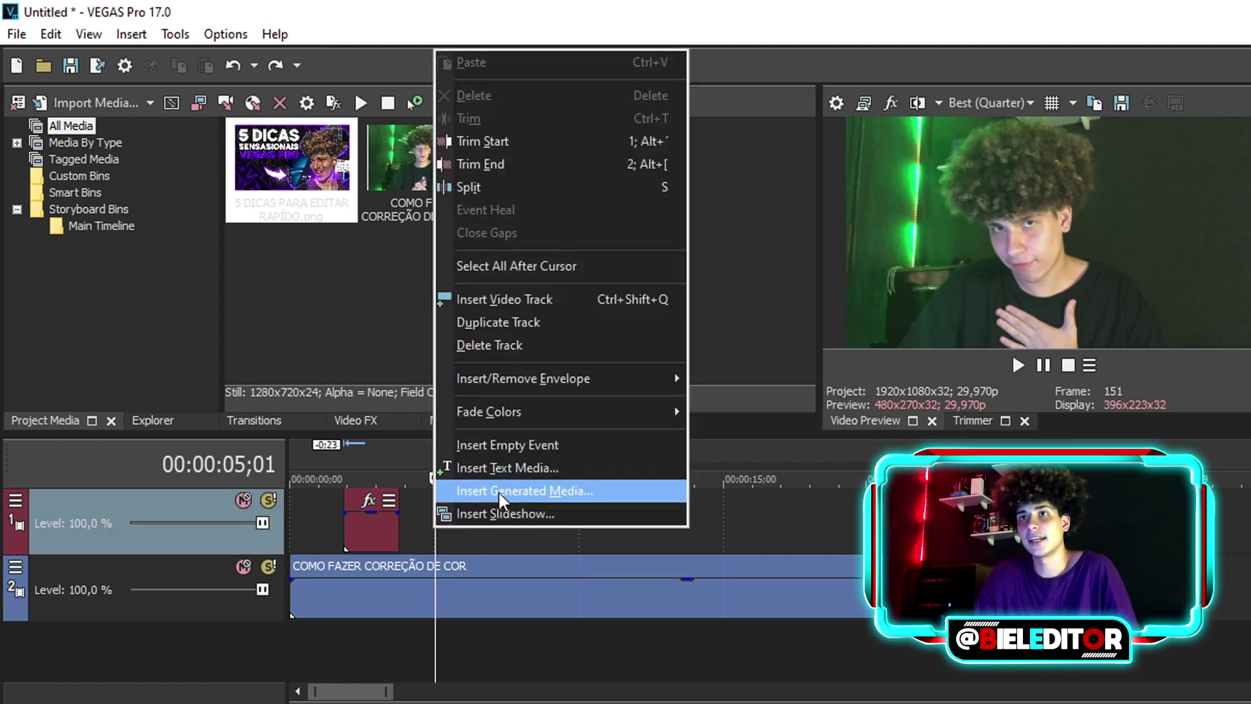
left_click(506, 469)
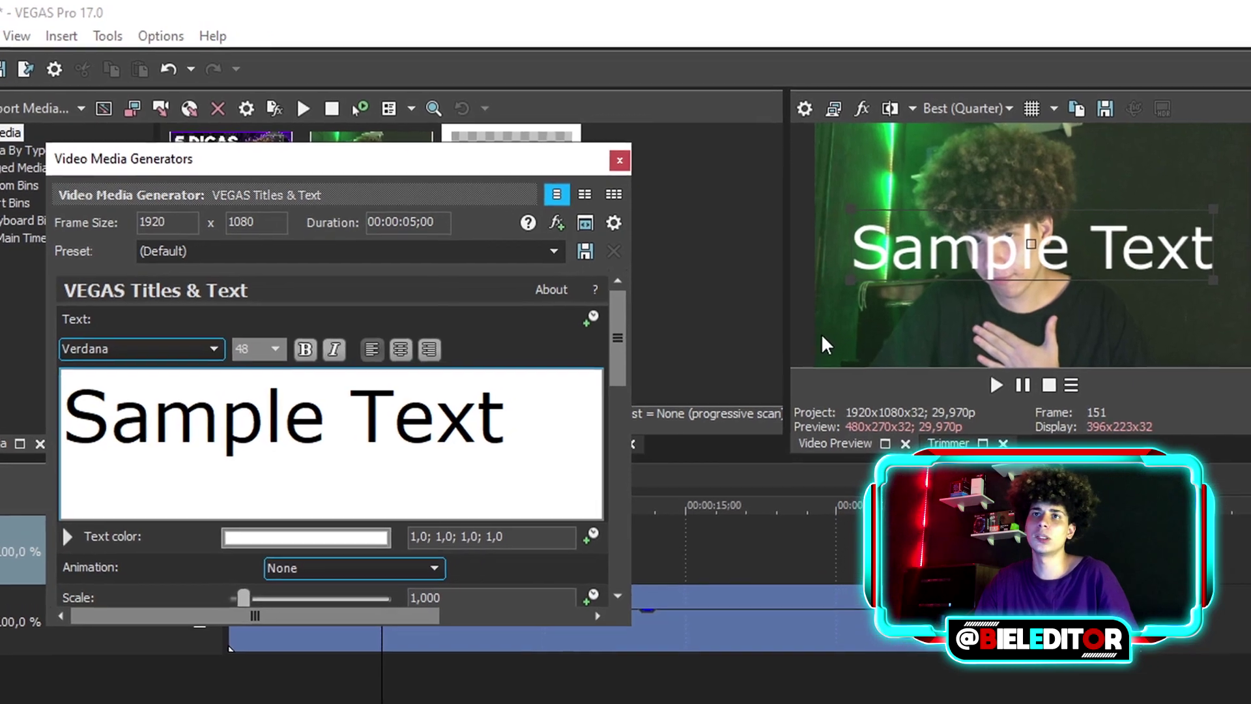
left_click_drag(642, 370, 560, 390)
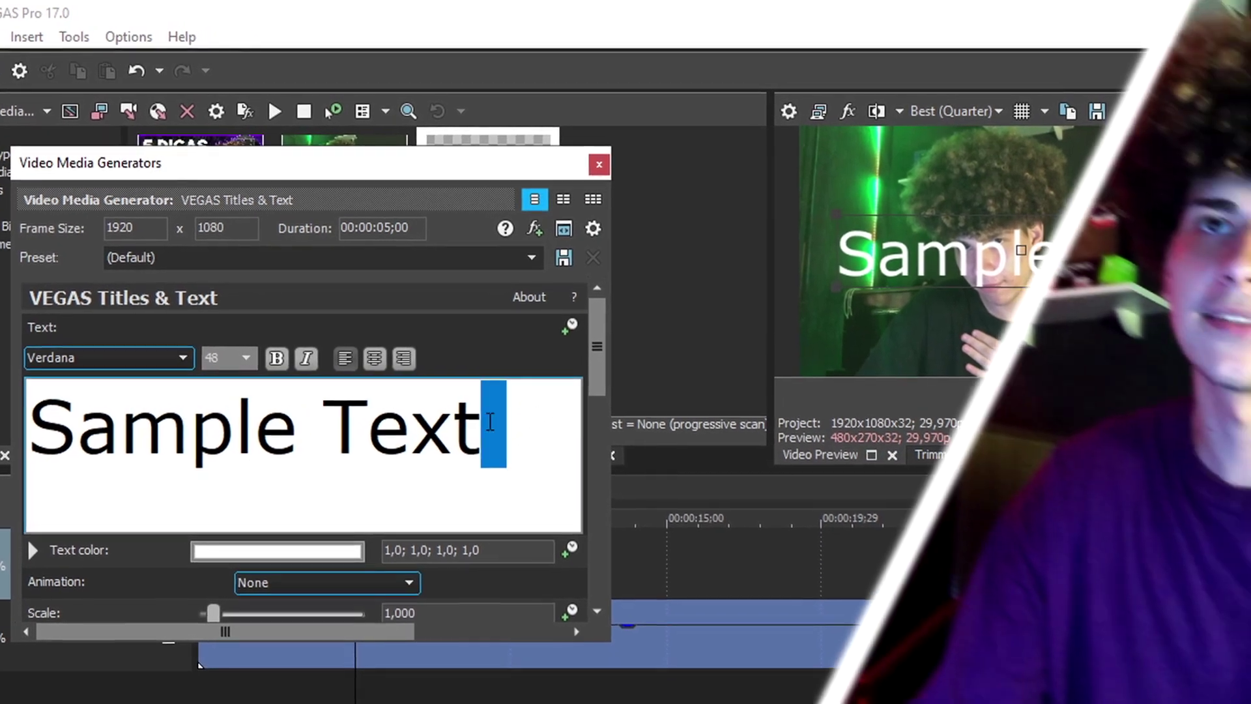
key("ctrl+a")
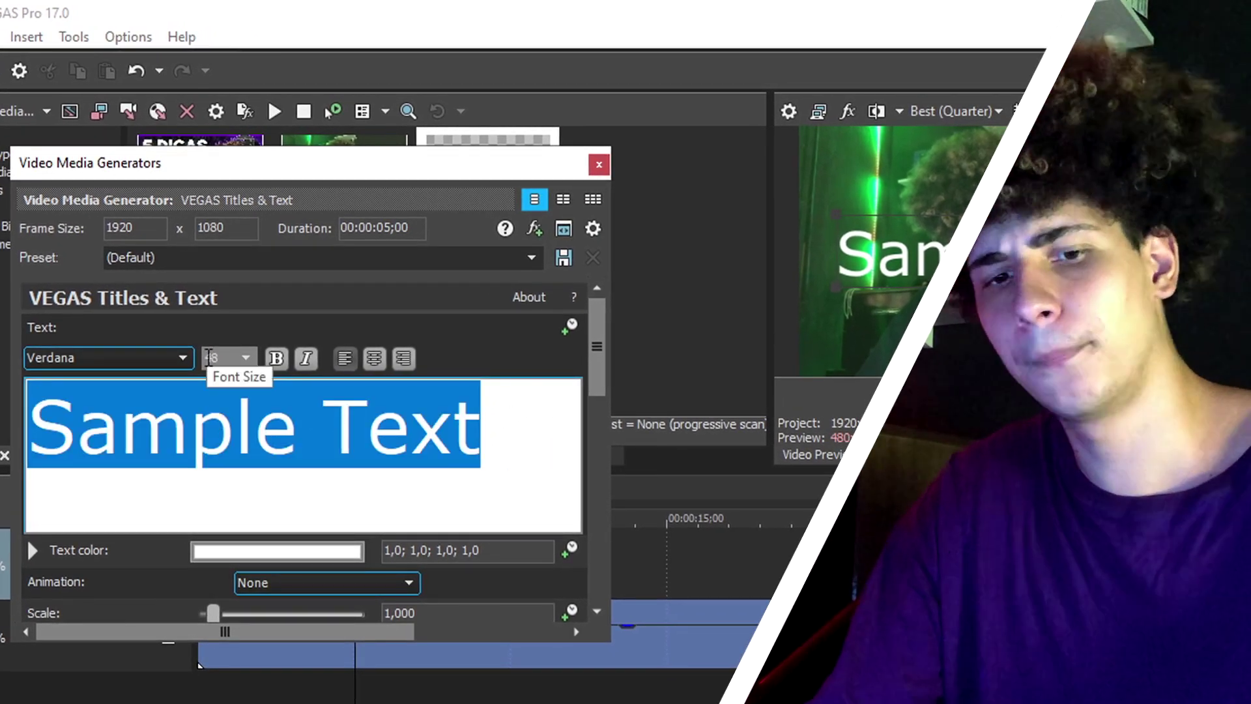
type("DEIXA ")
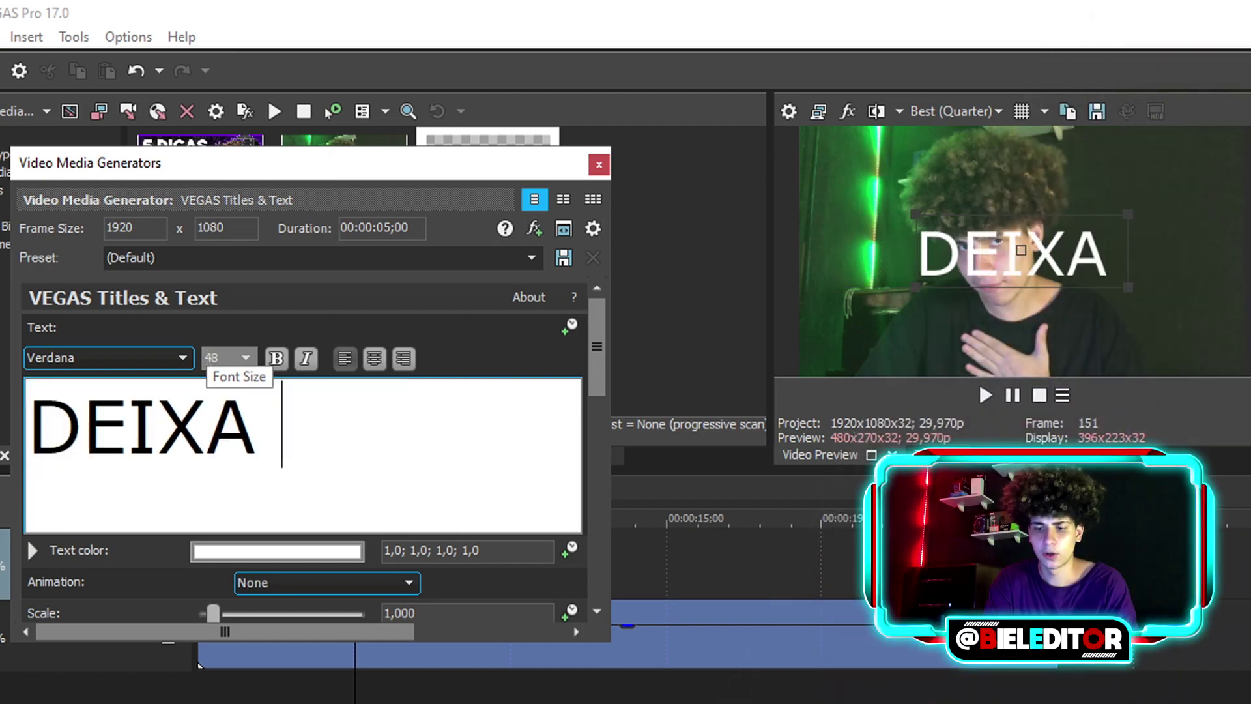
type("O LIKE")
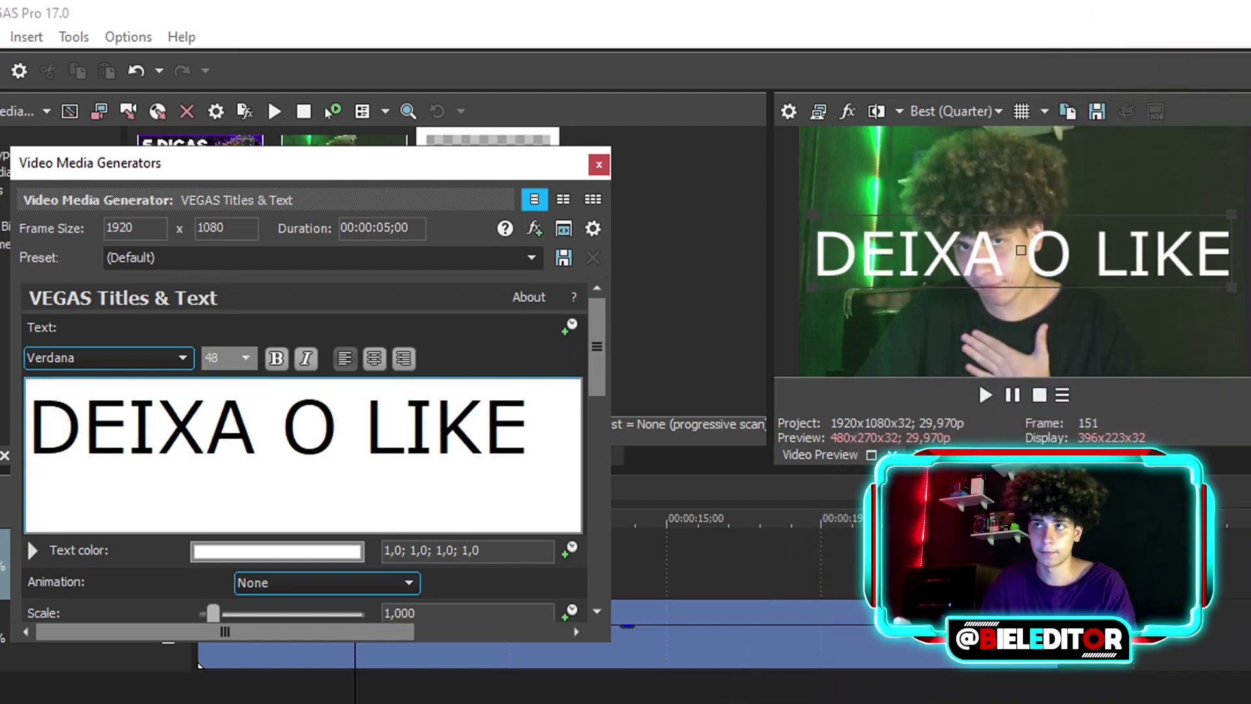
- Change the font of the whole "DEIXA O LIKE" title to Insight Issue New
left_click_drag(526, 438, 65, 441)
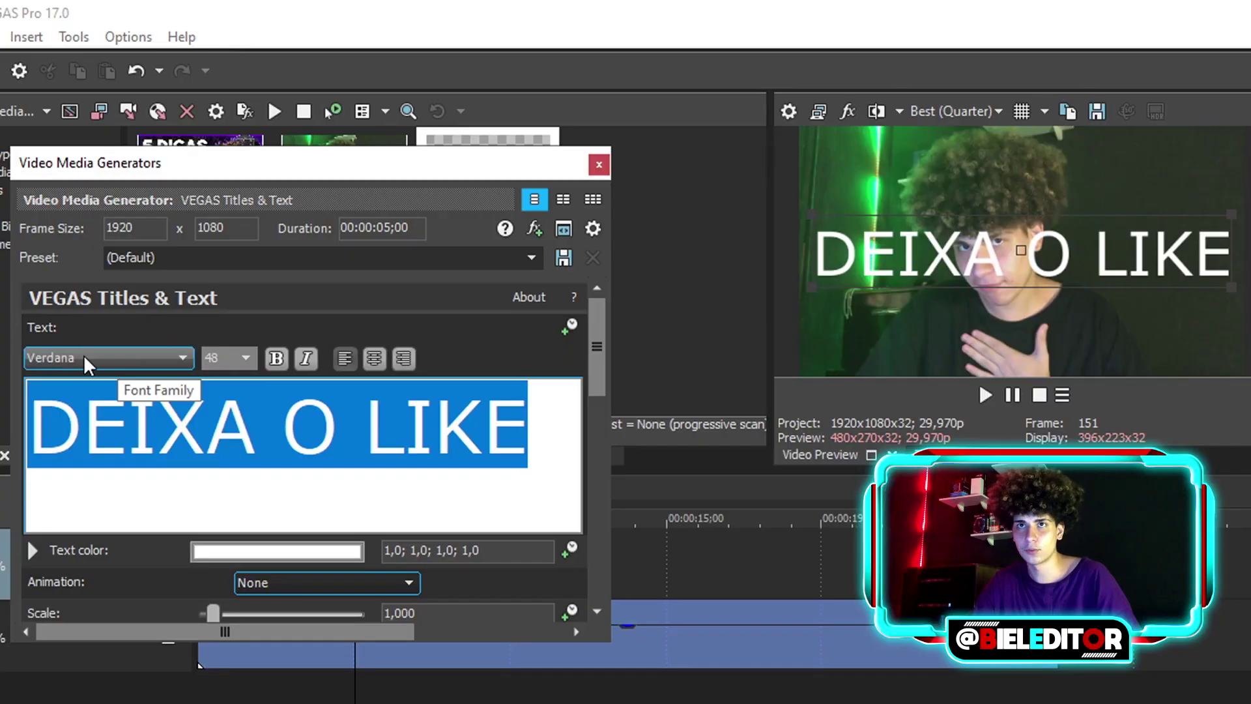
left_click(83, 357)
scroll(100, 583, "up", 10)
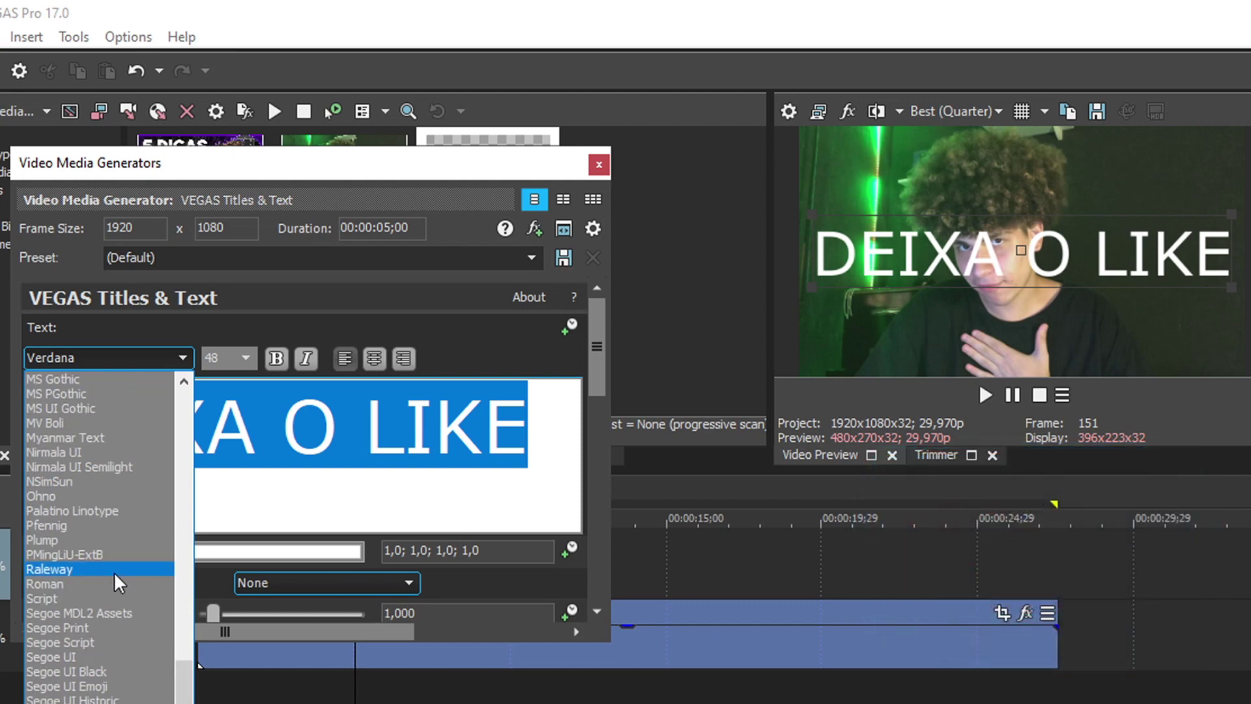
scroll(89, 591, "up", 12)
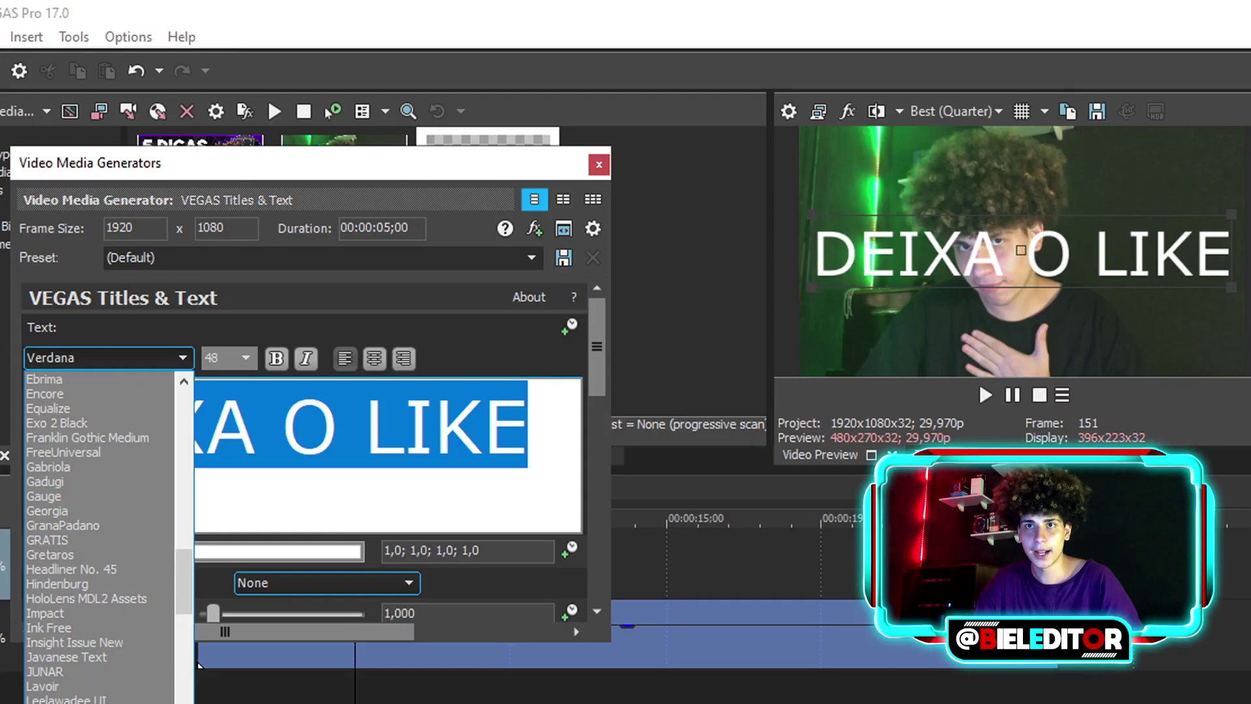
scroll(101, 587, "down", 3)
left_click(73, 599)
scroll(111, 366, "up", 1)
scroll(111, 365, "down", 1)
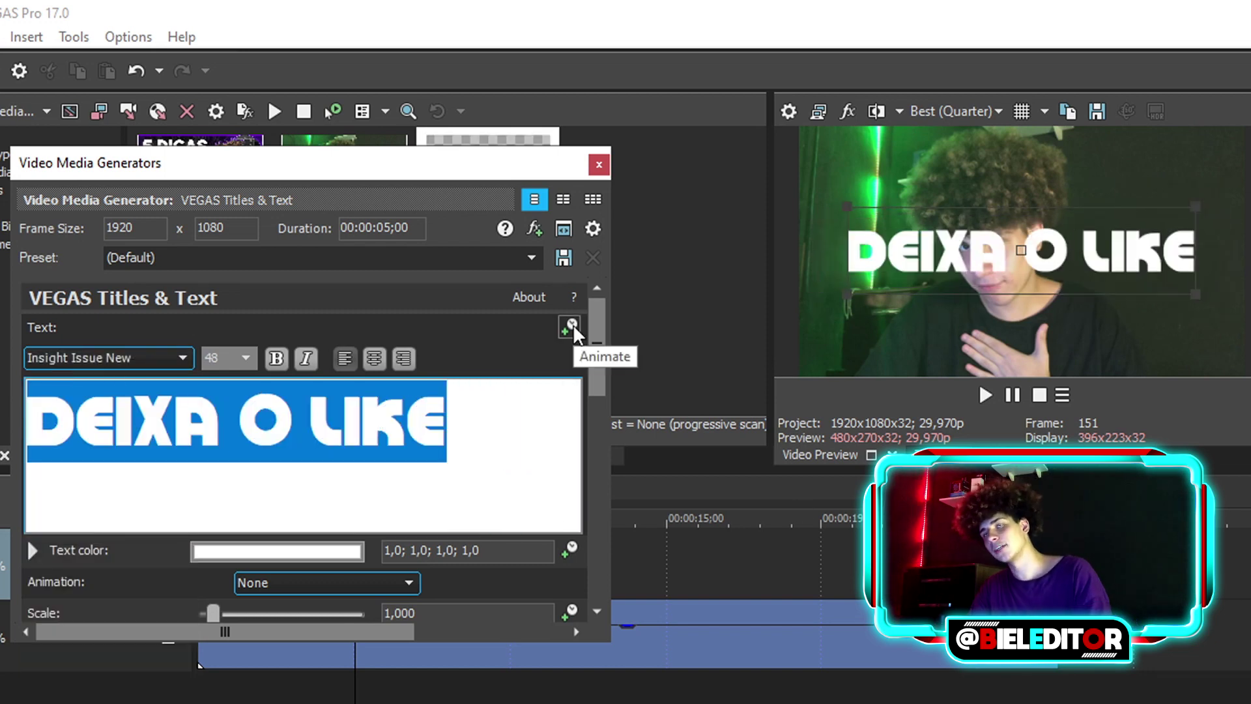
- Move the title to about location 0,52; 0,52 and set its text color to yellow (1,0; 0,89; 0,27; 1,0)
left_click_drag(1079, 270, 1115, 244)
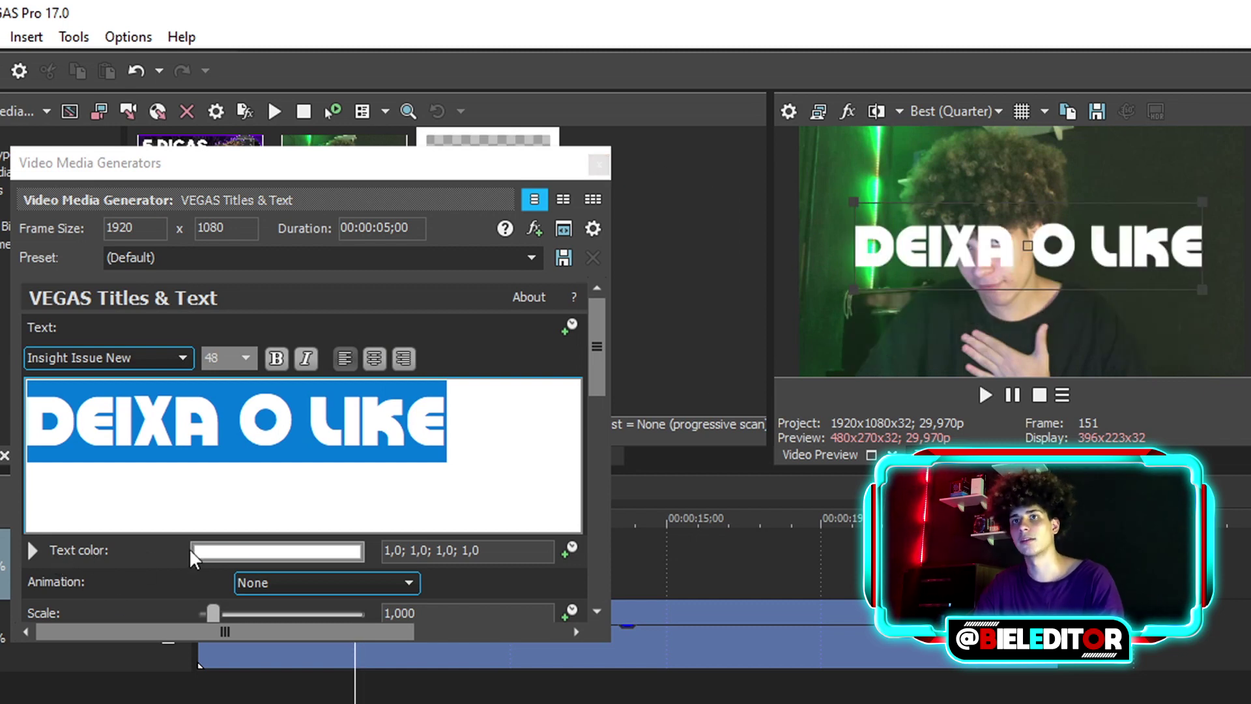
left_click(277, 550)
left_click(283, 688)
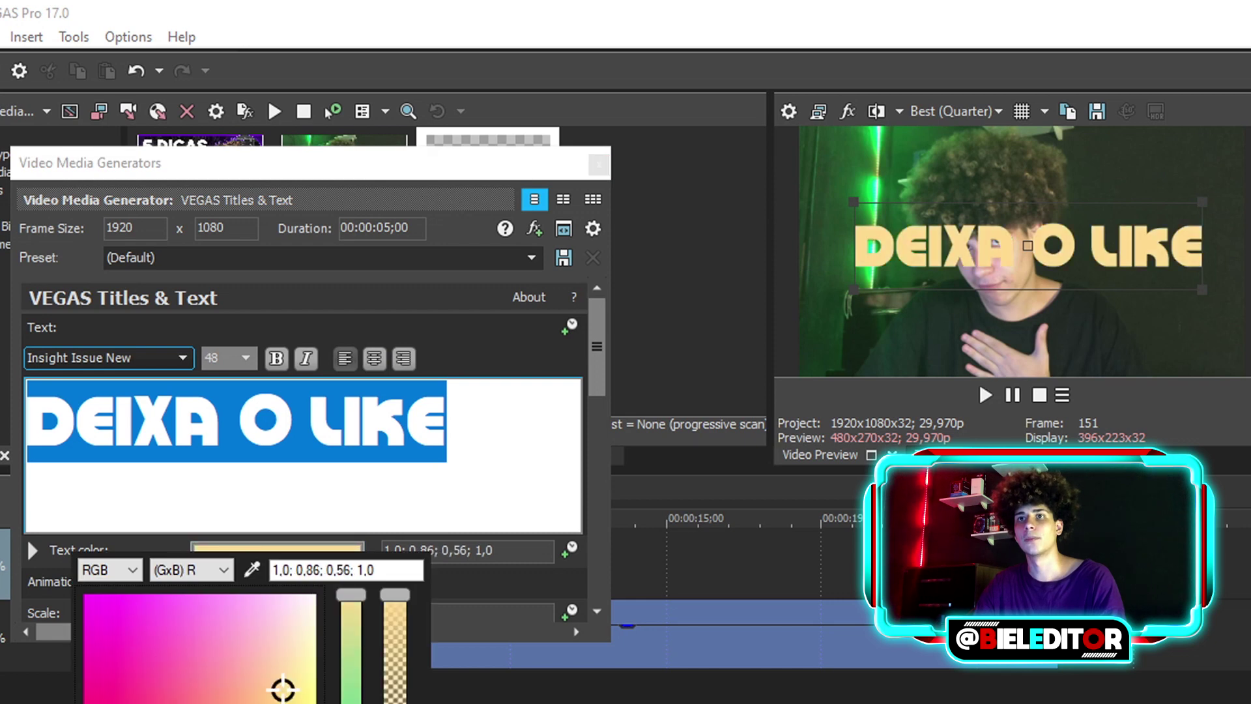
left_click(219, 692)
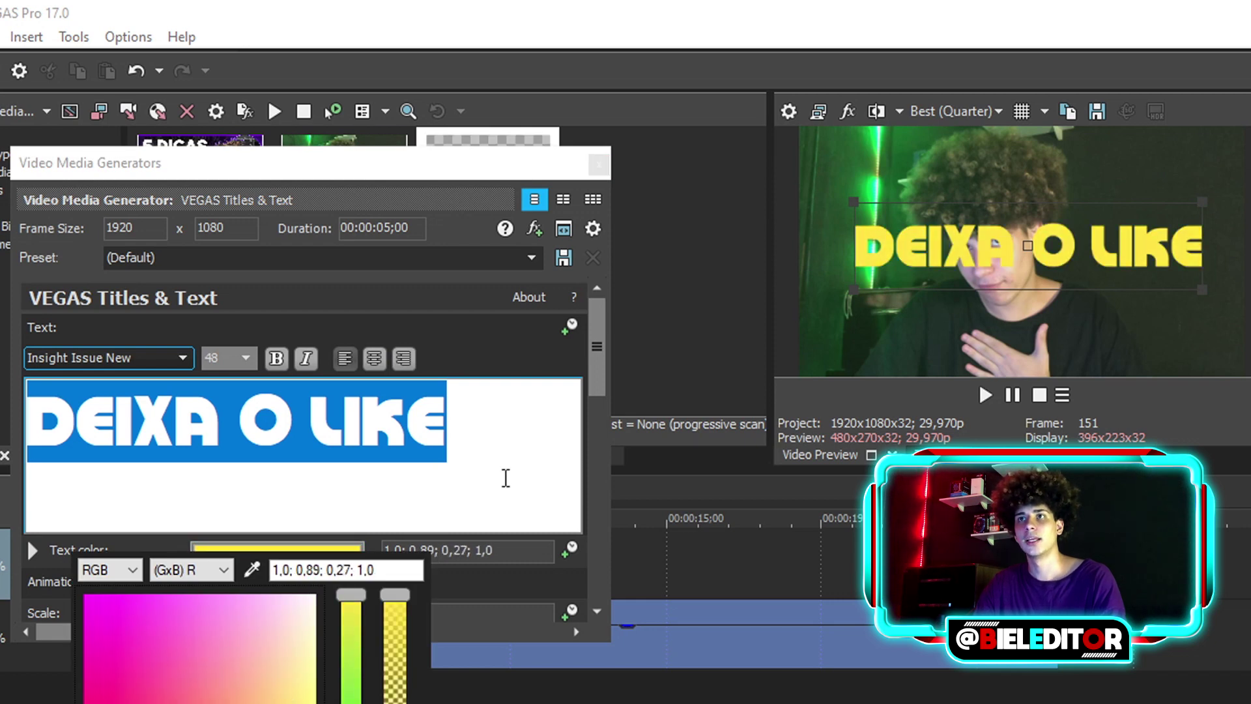
- Enlarge the title slightly to a scale of about 1,043
left_click(594, 397)
left_click_drag(591, 390, 480, 519)
mouse_move(210, 508)
left_mouse_down()
mouse_move(232, 515)
mouse_move(217, 517)
left_mouse_up()
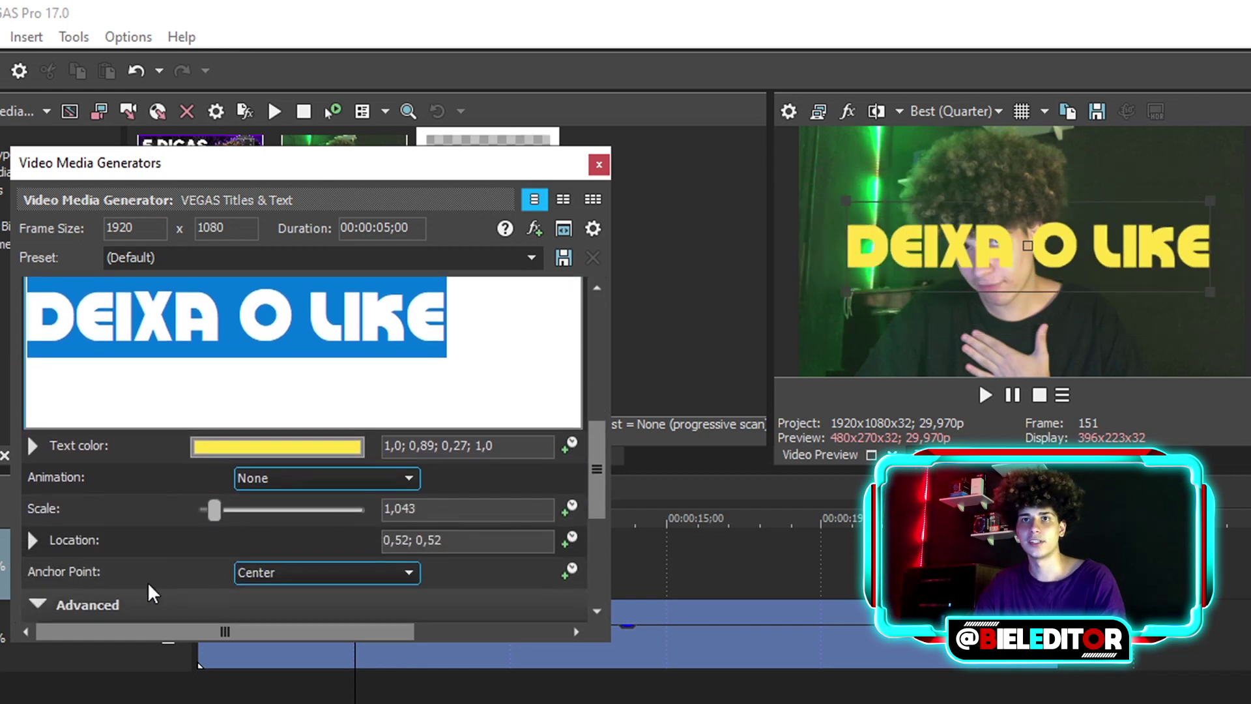
- Give the title a black outline with a width of 10,000, leaving the shadow disabled
left_click(147, 603)
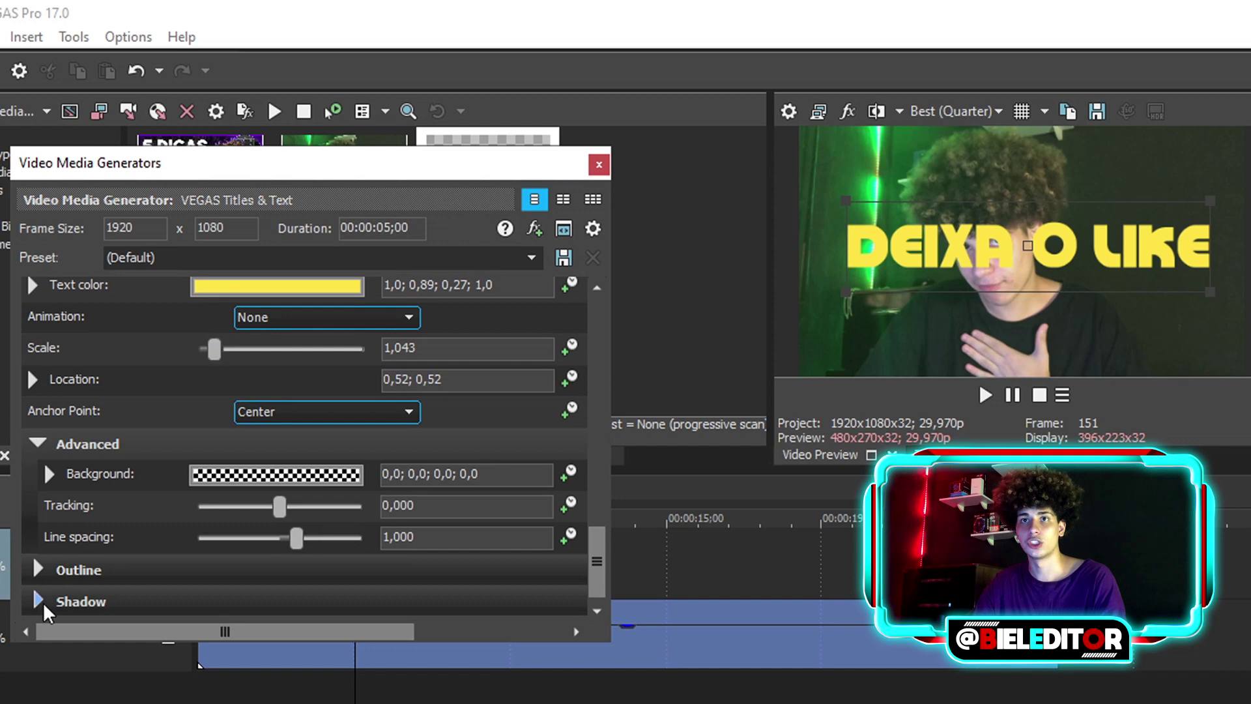
left_click(38, 602)
left_click(434, 553)
left_click(39, 488)
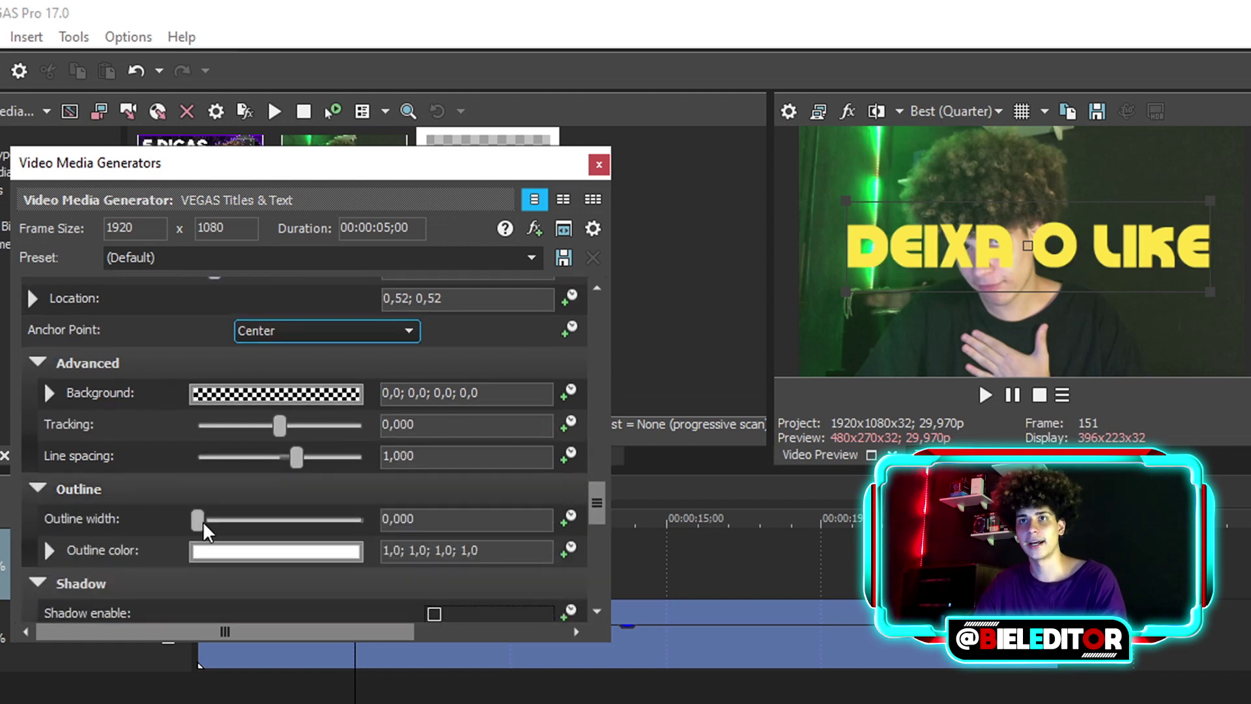
left_click_drag(198, 519, 428, 514)
left_click(276, 553)
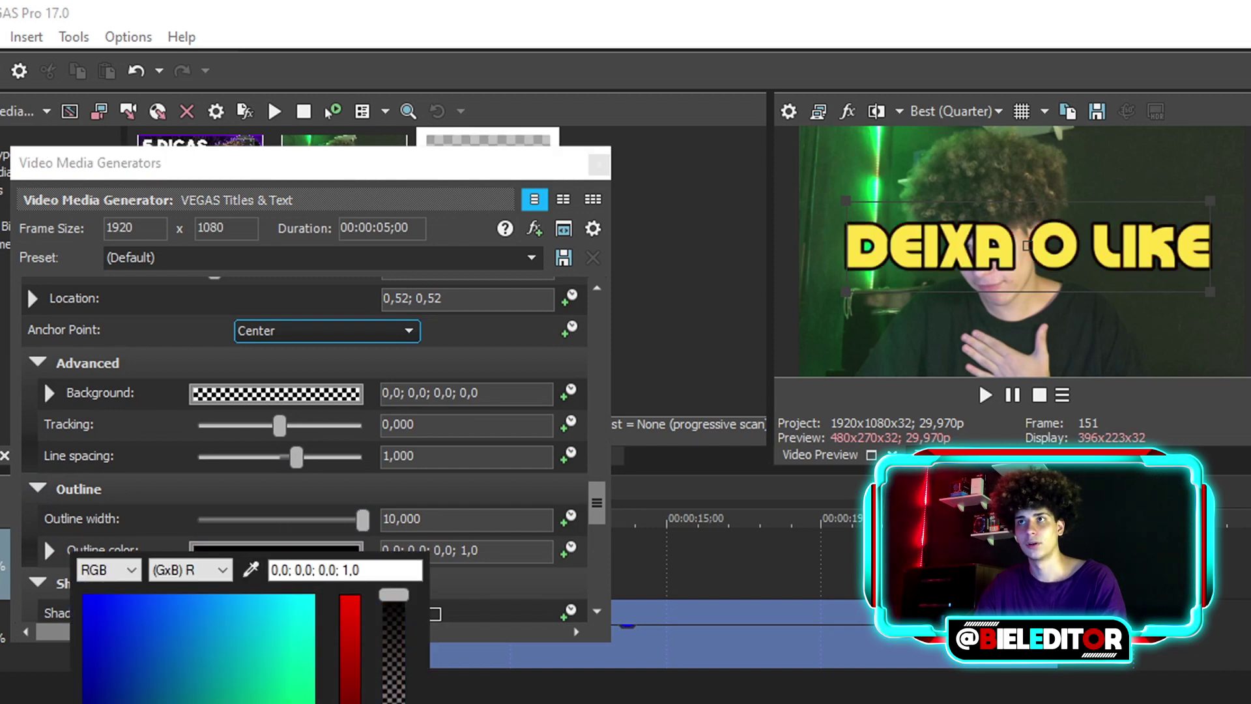
left_click(531, 480)
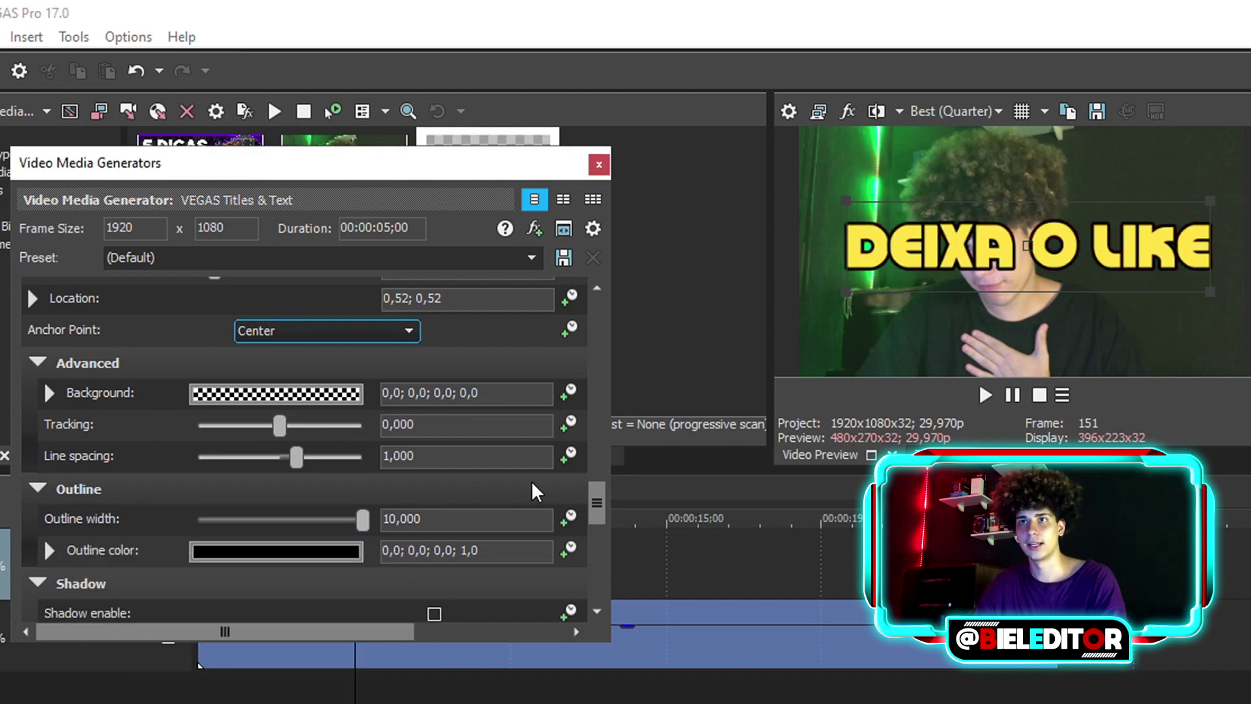
- Shorten the DEIXA O LIKE title event by about 00:00:03;05 at its end and play back that section
left_click(598, 164)
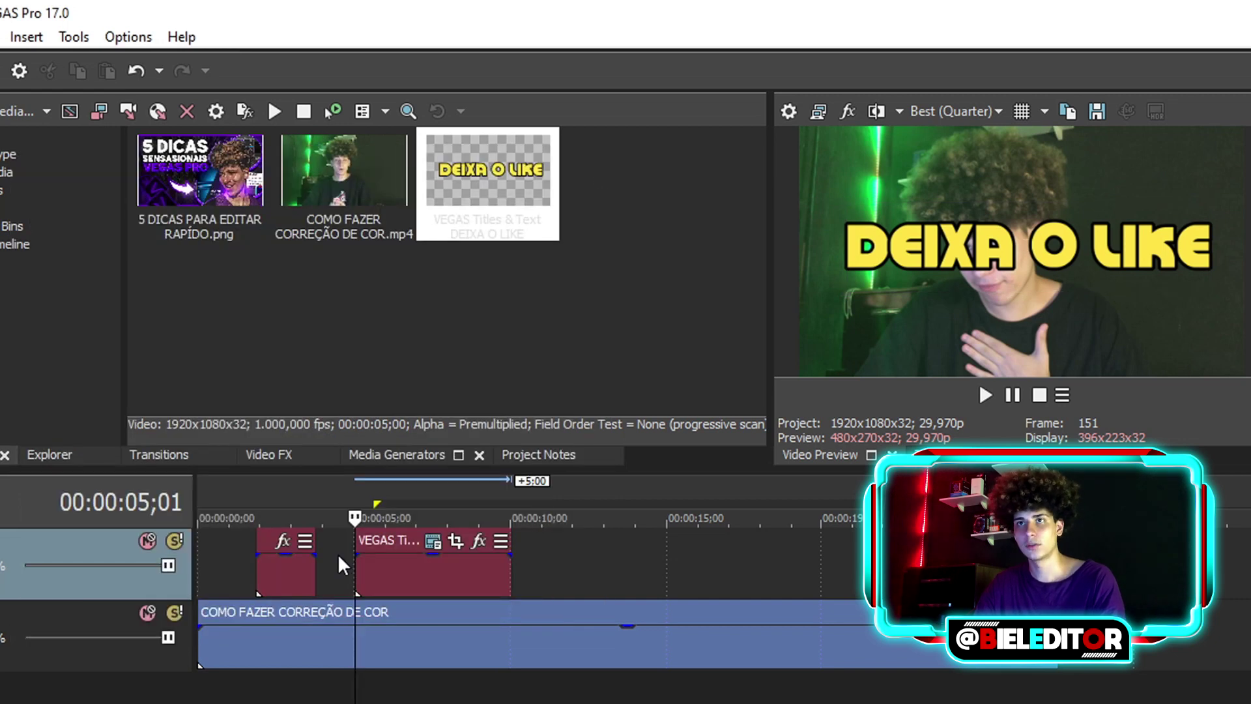
left_click(339, 581)
key("space")
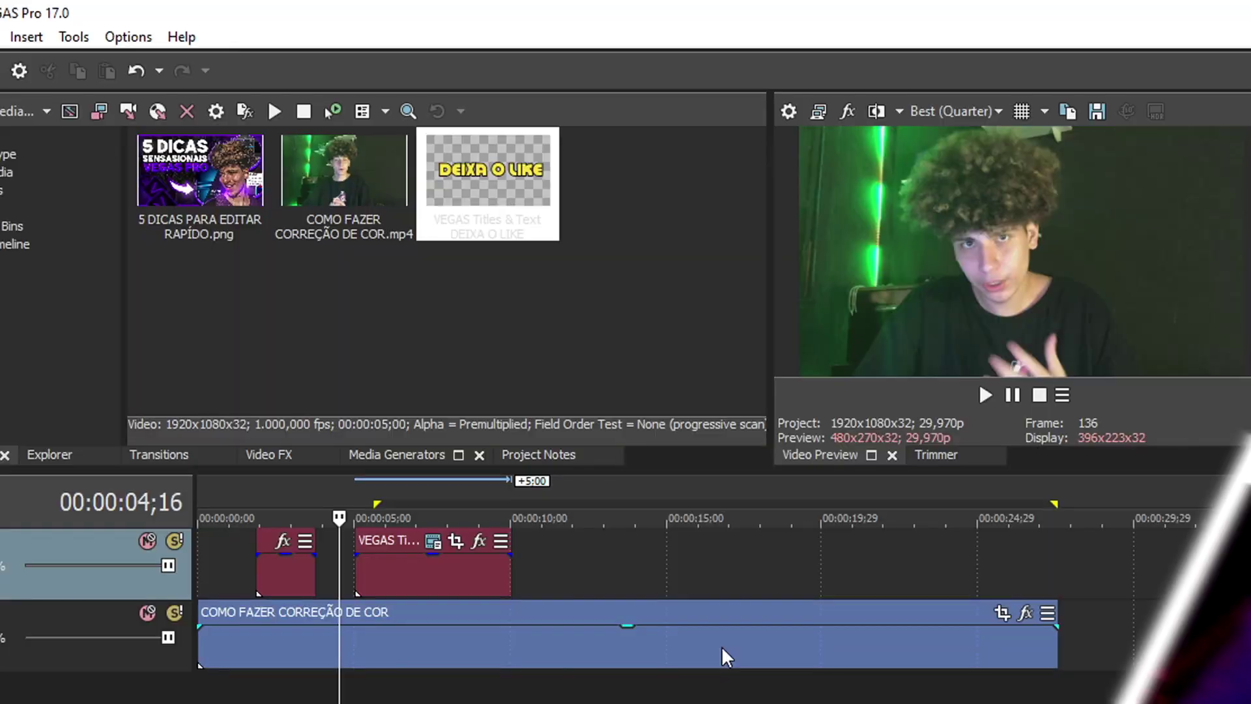
left_click_drag(512, 575, 455, 576)
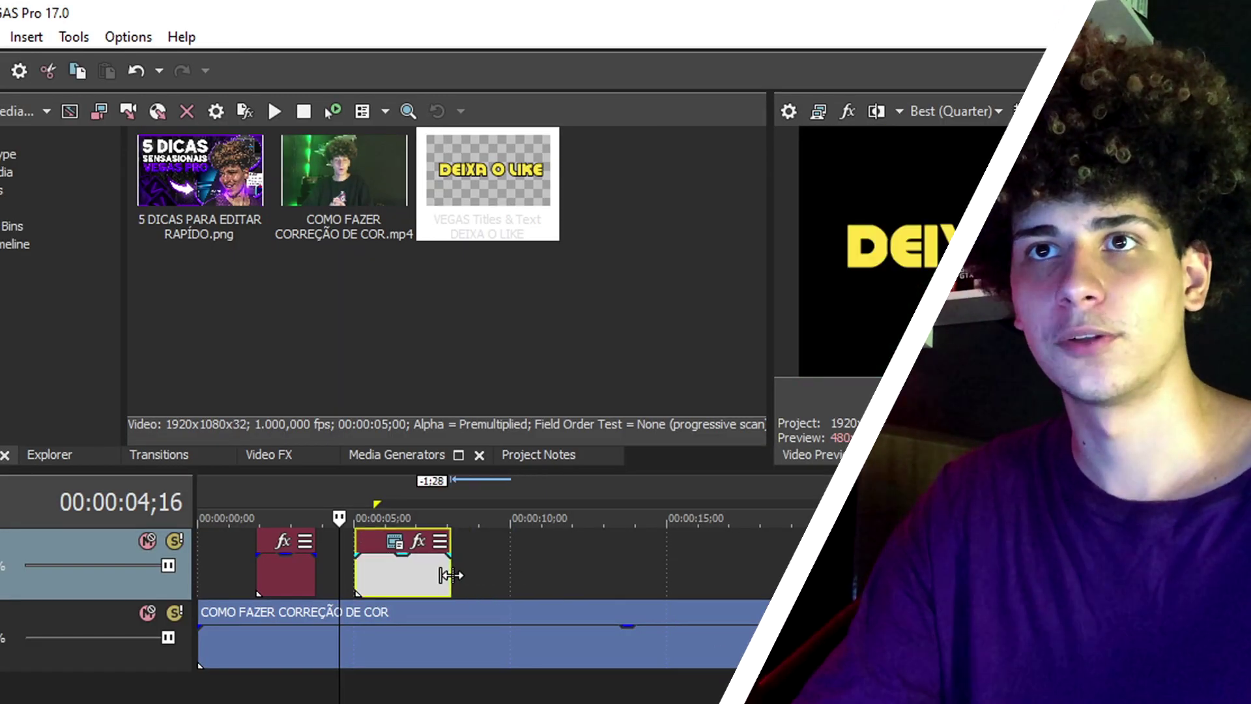
key("space")
scroll(348, 576, "up", 5)
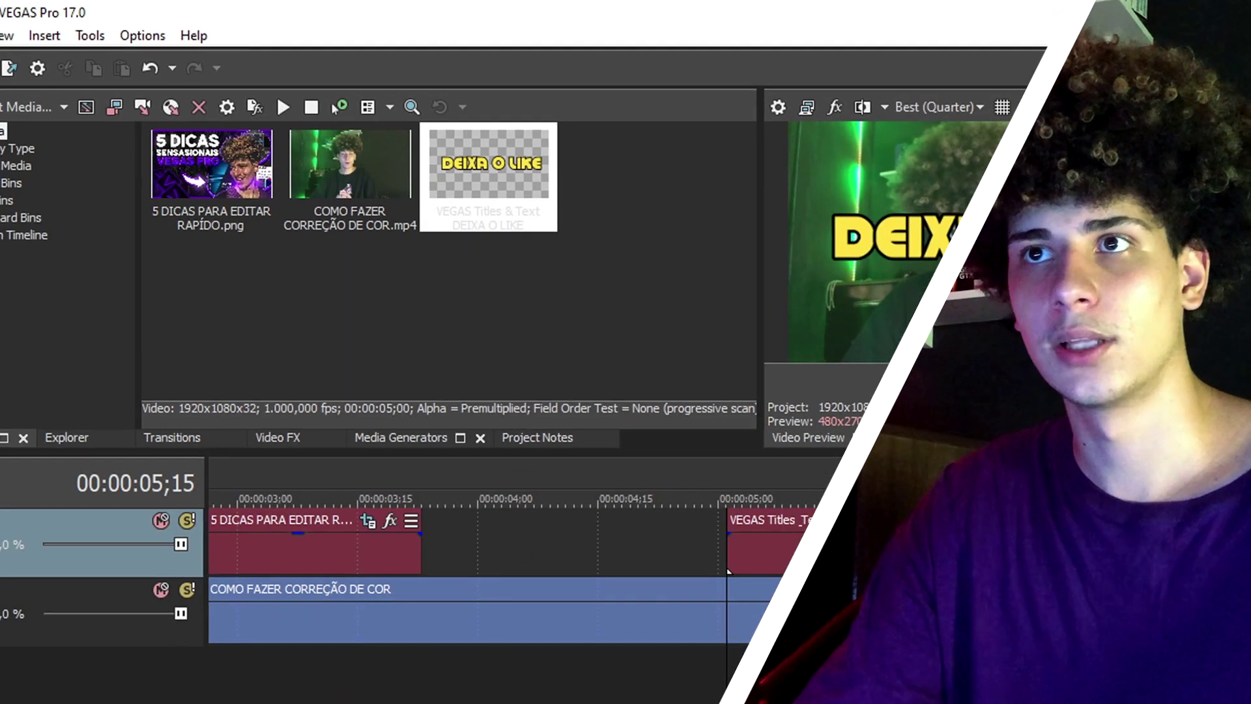
scroll(522, 521, "down", 5)
key("space")
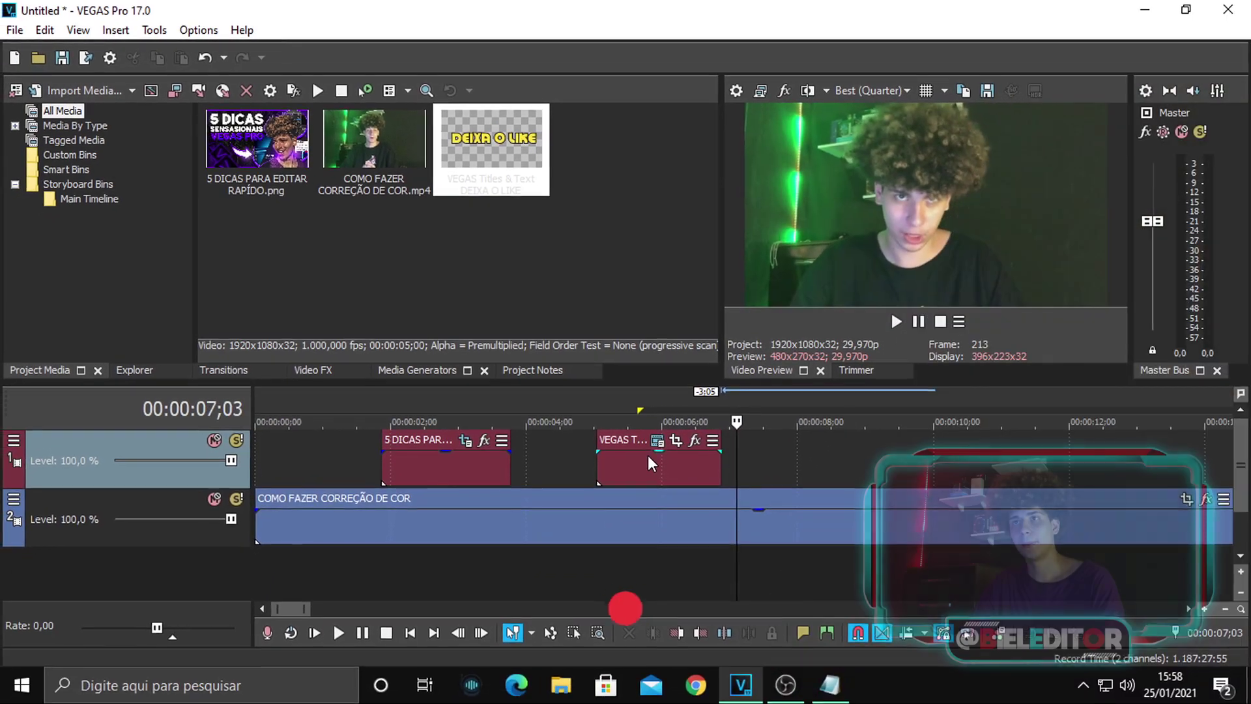
- Shift the DEIXA O LIKE title lower in the frame with its event Pan/Crop and play back the result
left_click(660, 509)
left_click(647, 458)
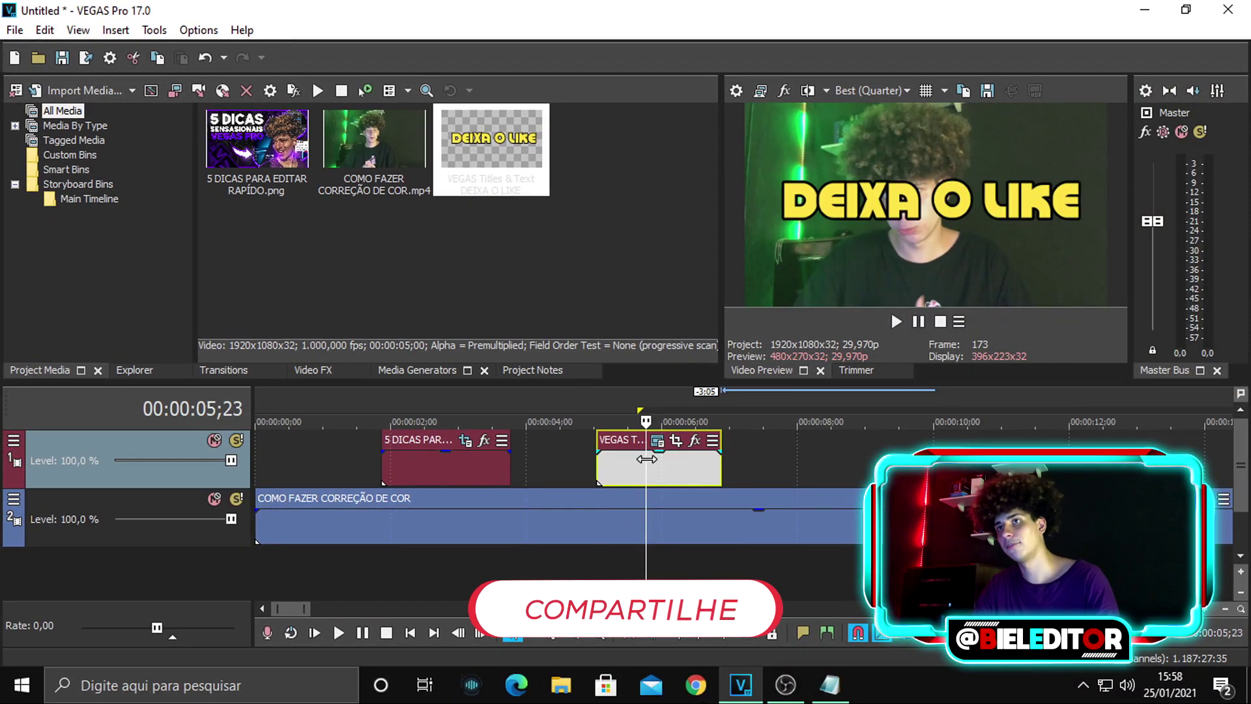
left_click(677, 442)
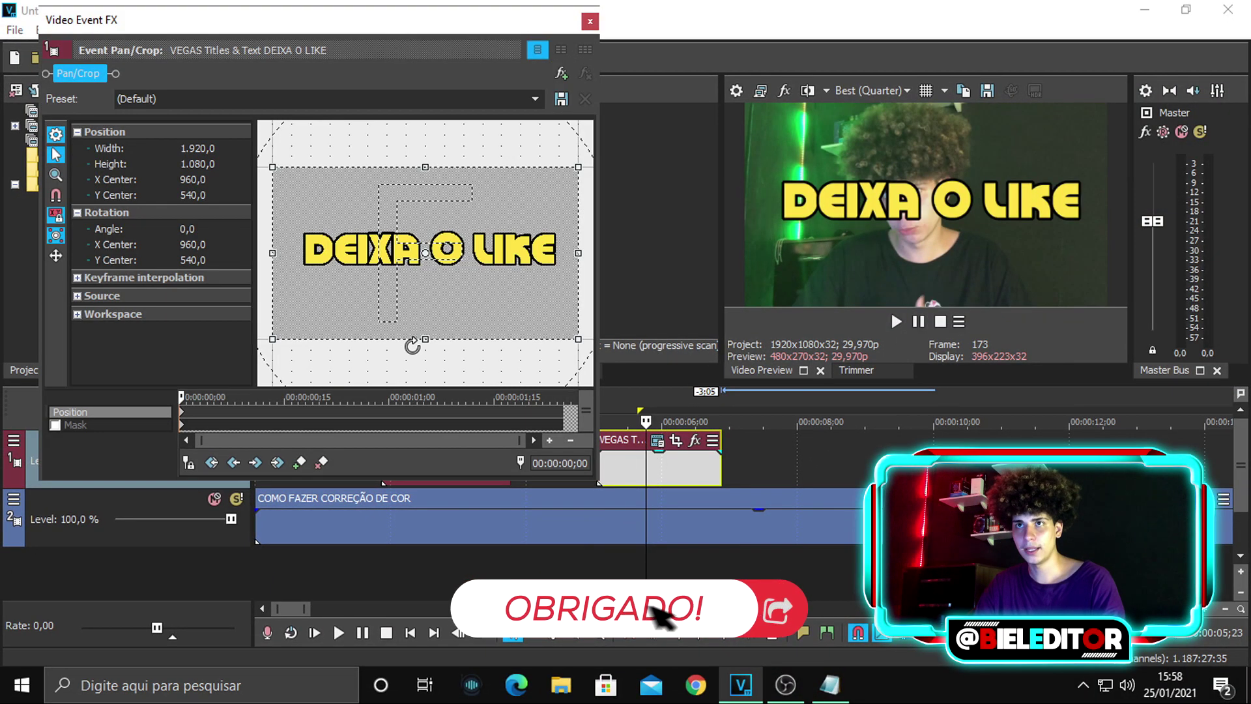
left_click_drag(440, 311, 437, 254)
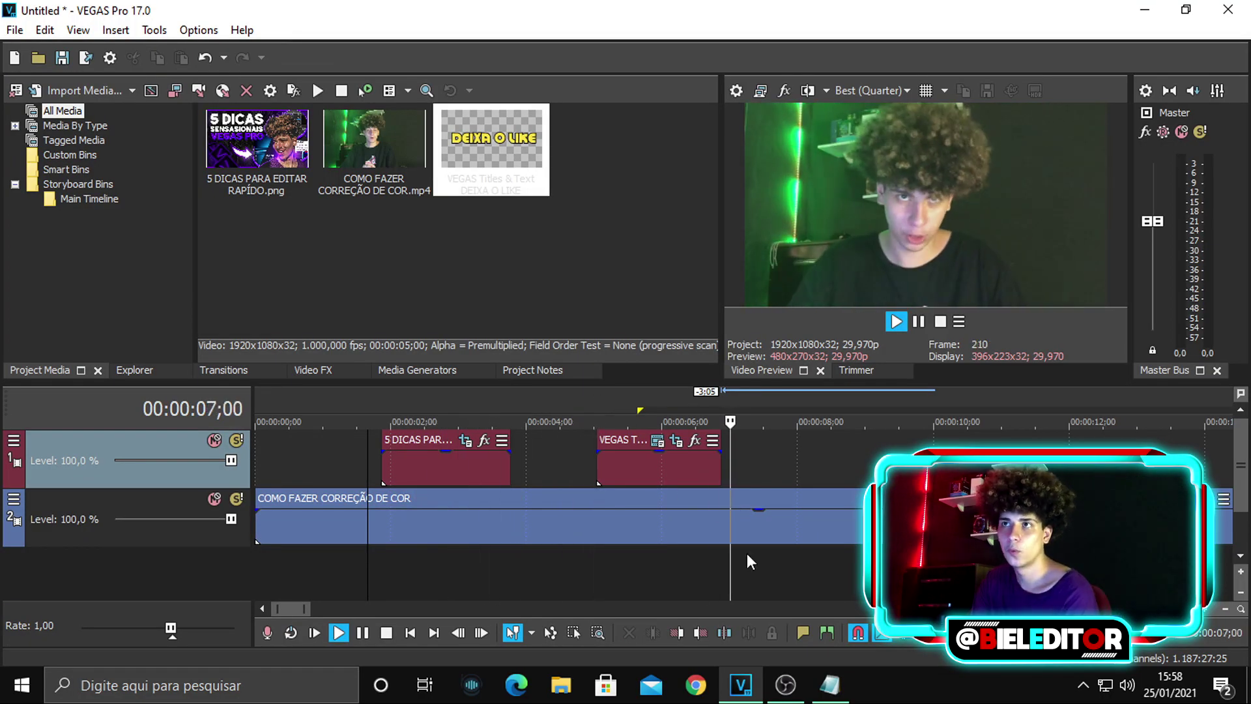
key("Return")
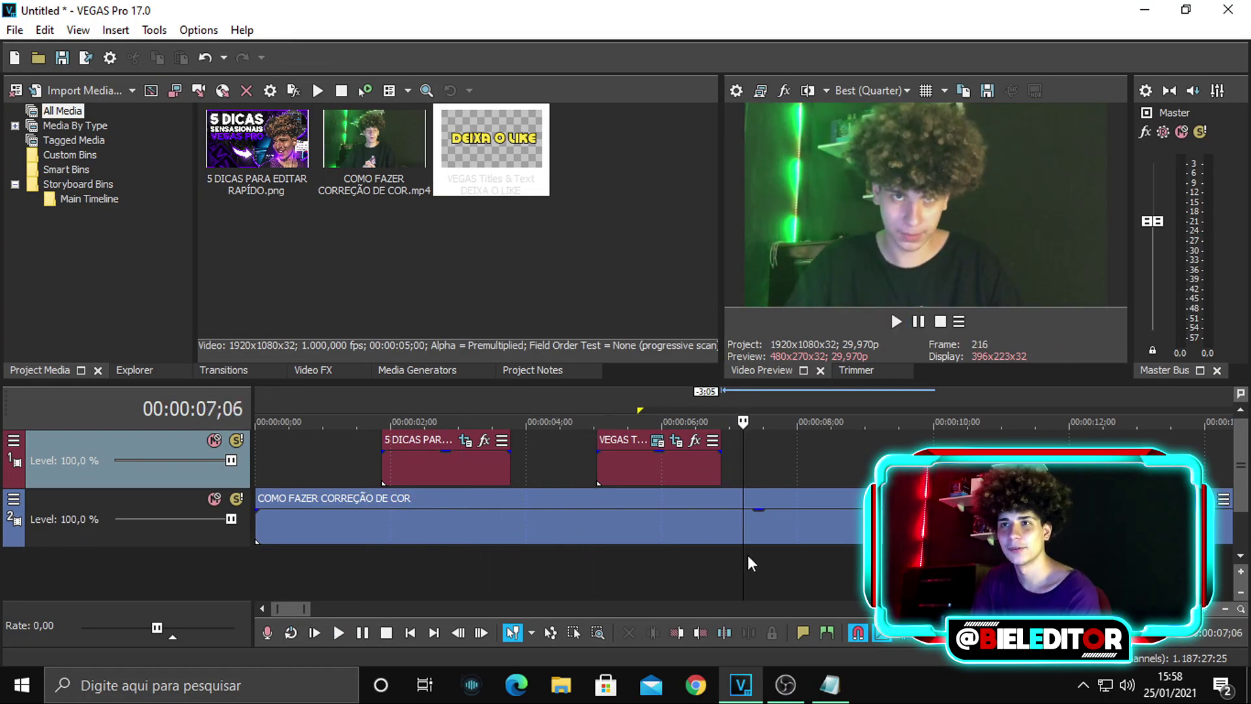
- Import the video COMO DEIXAR O AÚDIO ESTOURADÃO from the VÍDEOS NOVOS folder into the project media
scroll(748, 554, "down", 3)
left_click(516, 571)
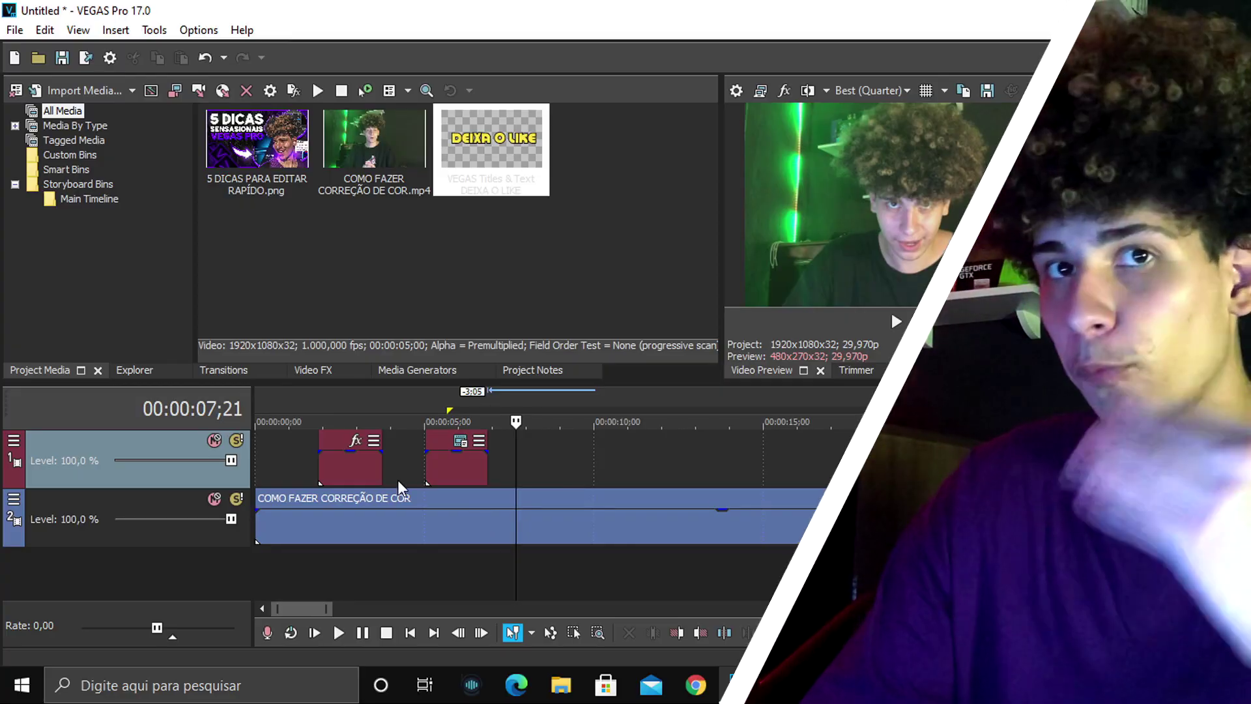
left_click(86, 90)
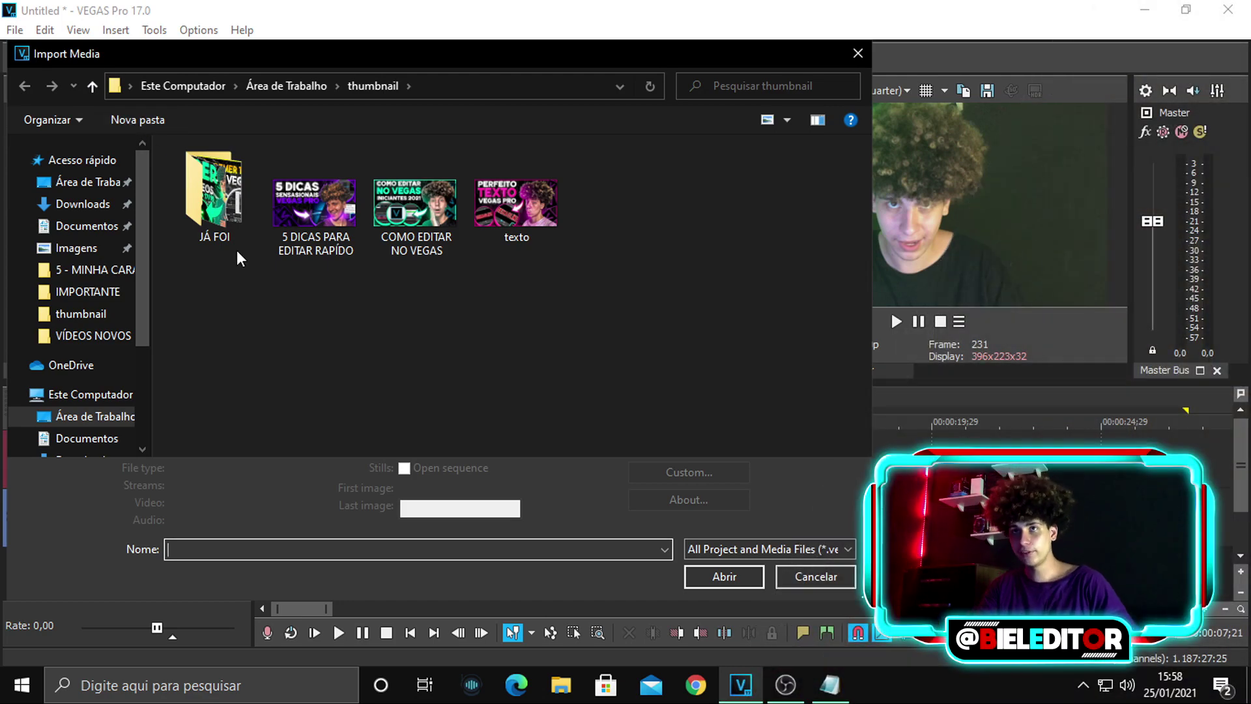
left_click(117, 335)
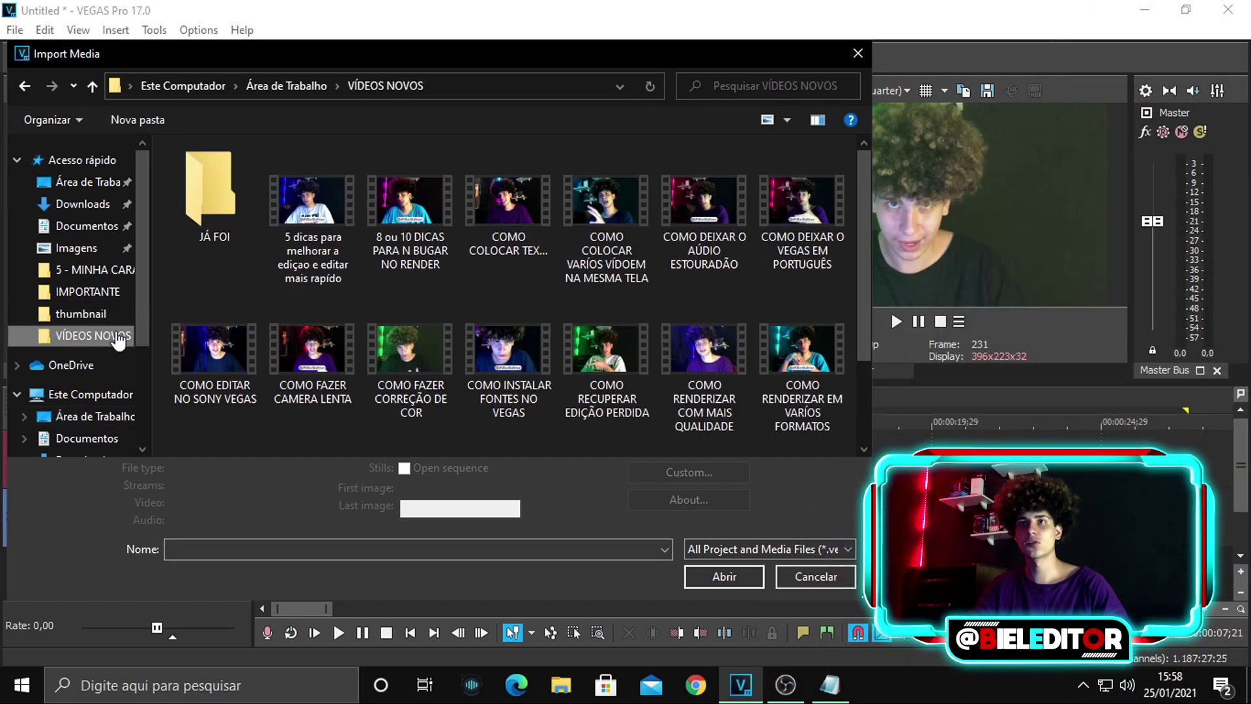
double_click(715, 236)
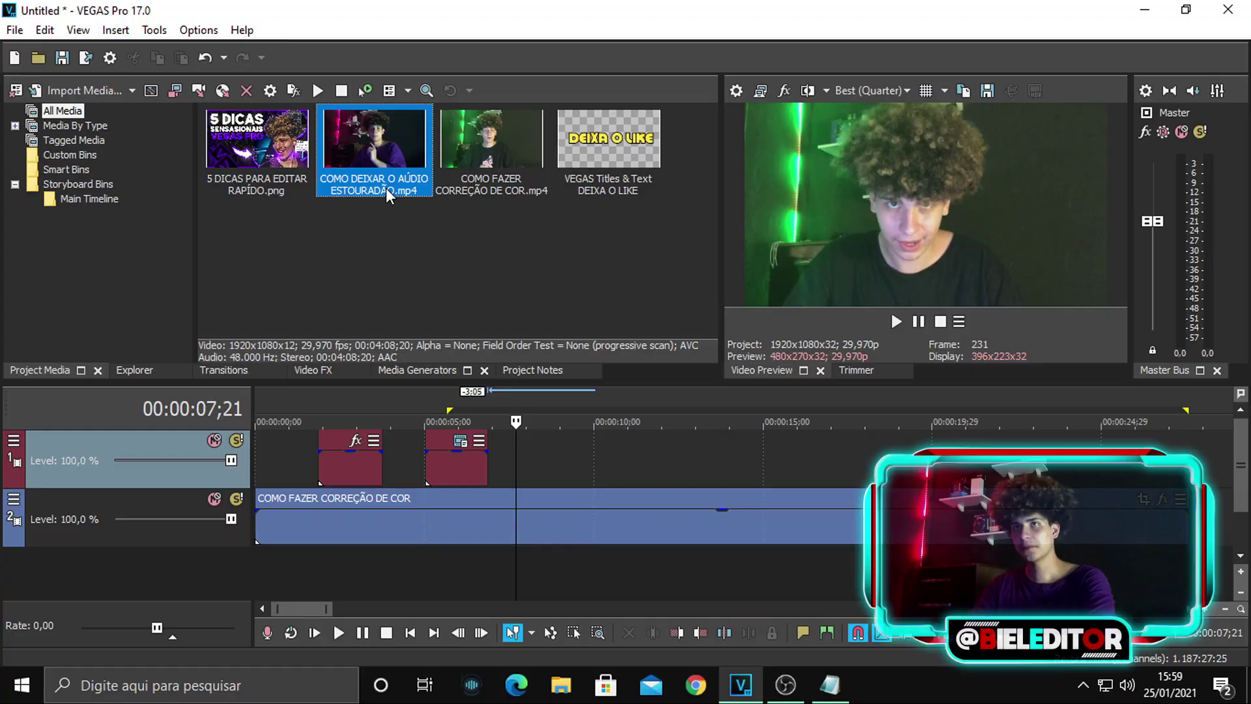
- Place the COMO DEIXAR O AÚDIO ESTOURADÃO clip on new tracks above the others, starting just before 00:00:07;21
left_click_drag(385, 187, 470, 315)
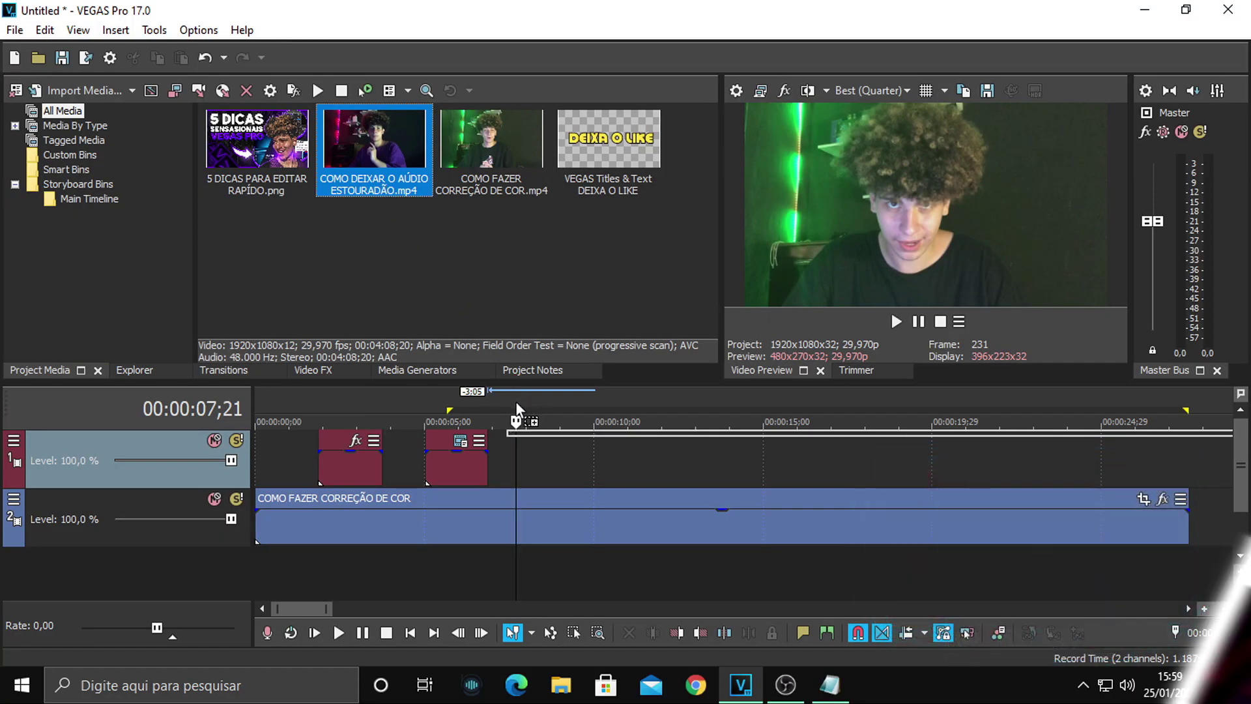
left_click_drag(515, 402, 514, 401)
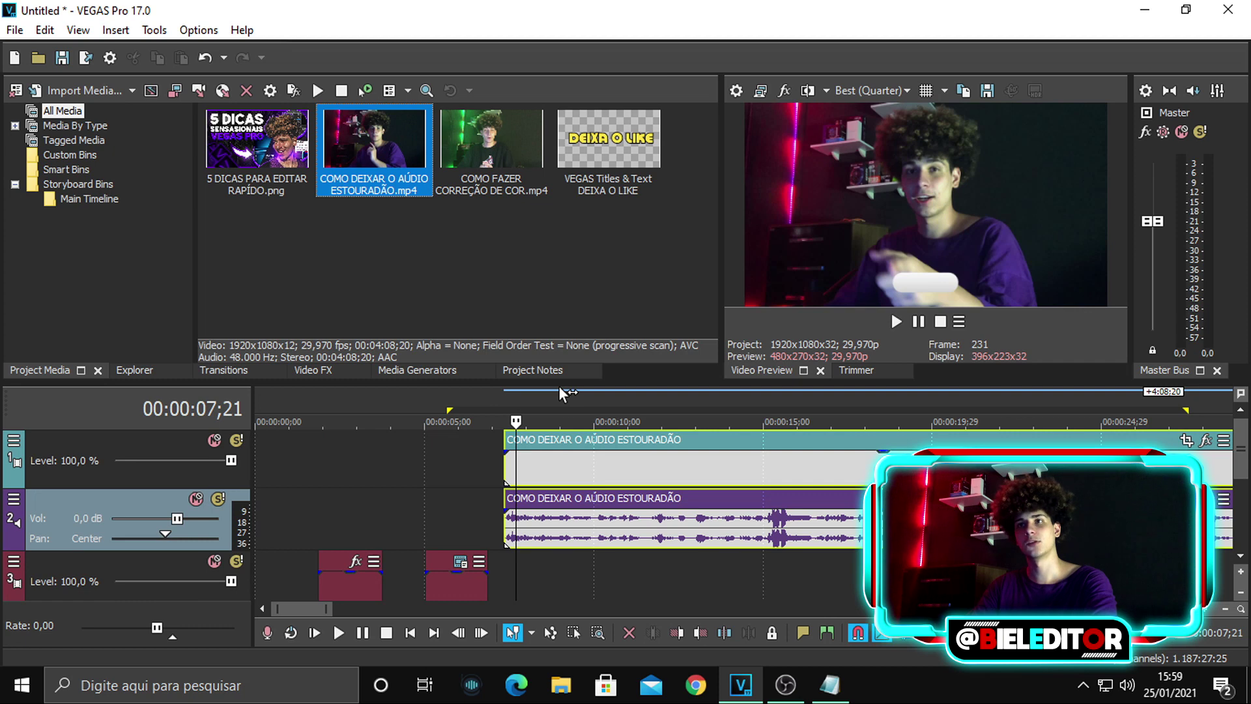
scroll(565, 468, "down", 2)
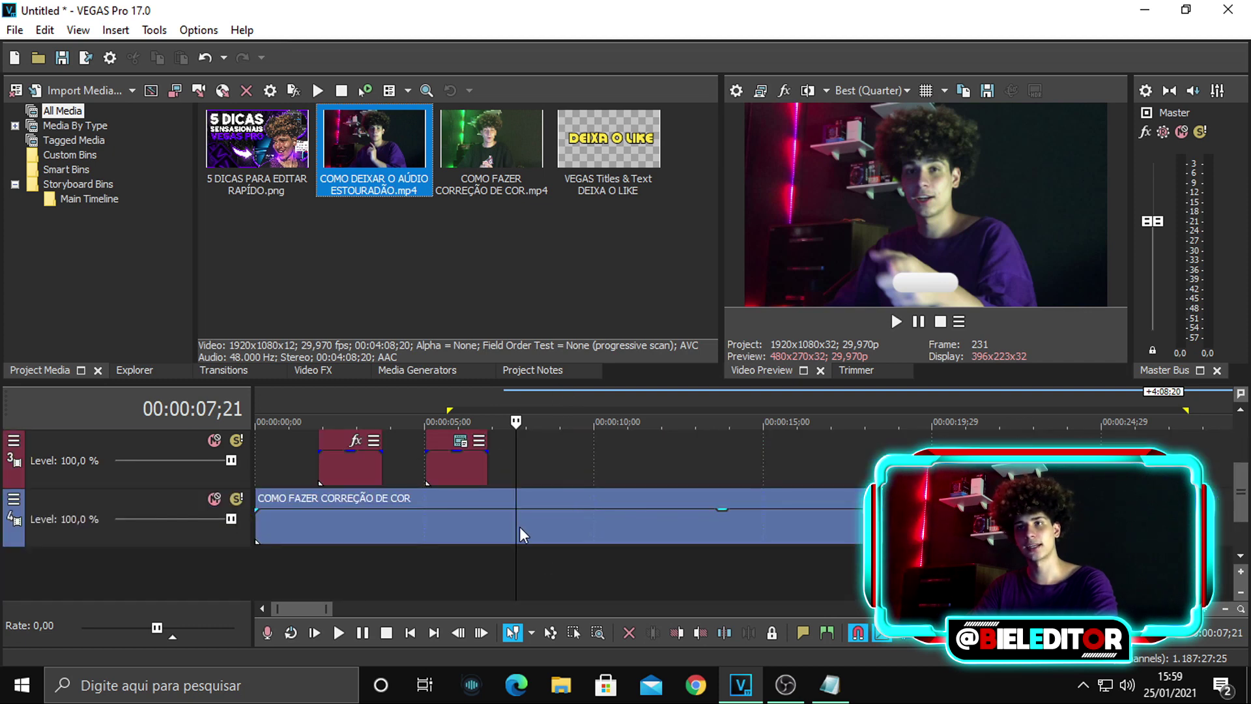
scroll(537, 547, "up", 2)
- Trim the end of the COMO DEIXAR O AÚDIO ESTOURADÃO clip to 00:00:08;14
left_click(542, 463)
key("alt+]")
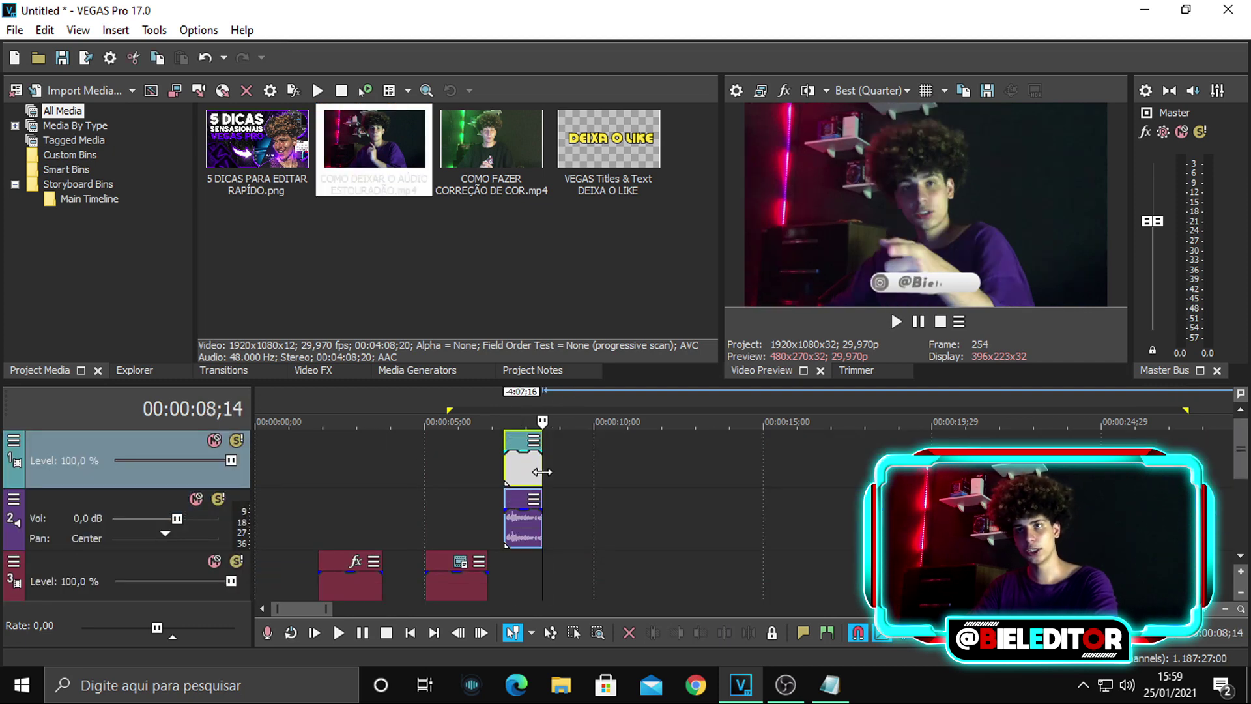
left_click_drag(467, 479, 561, 482)
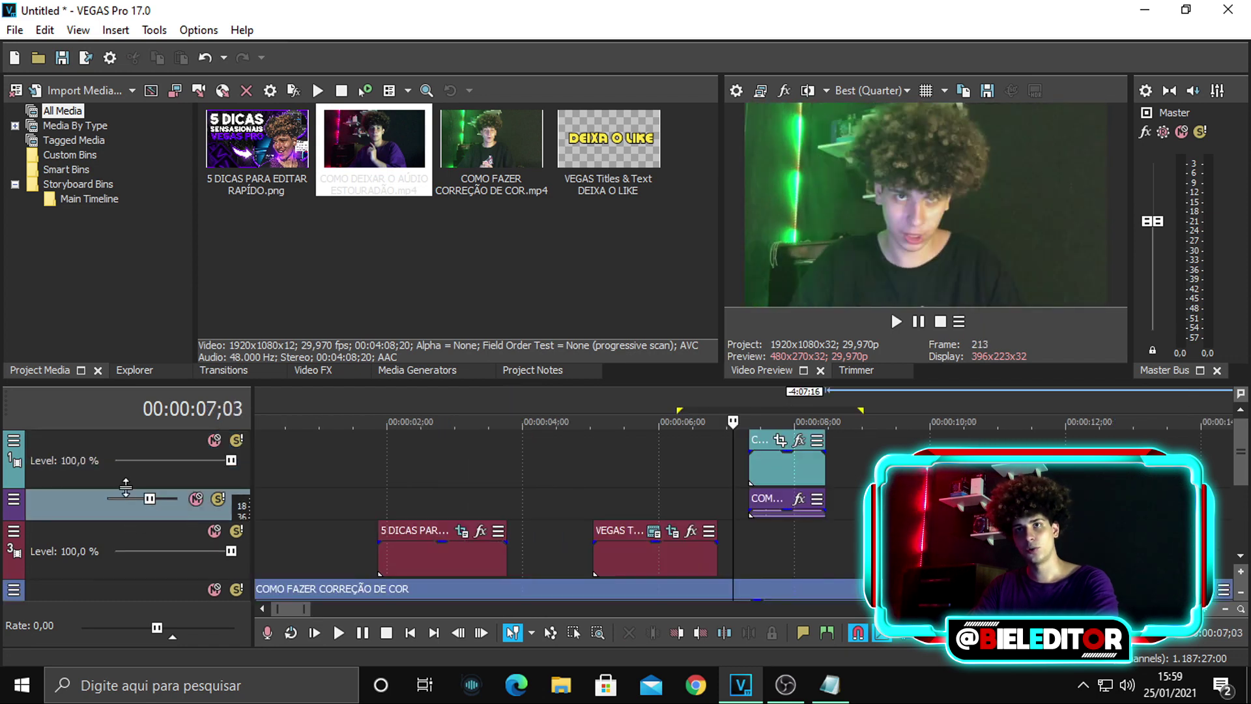
- Reduce all timeline tracks to their minimum height
left_click_drag(125, 483, 124, 475)
left_click(424, 478)
key("grave")
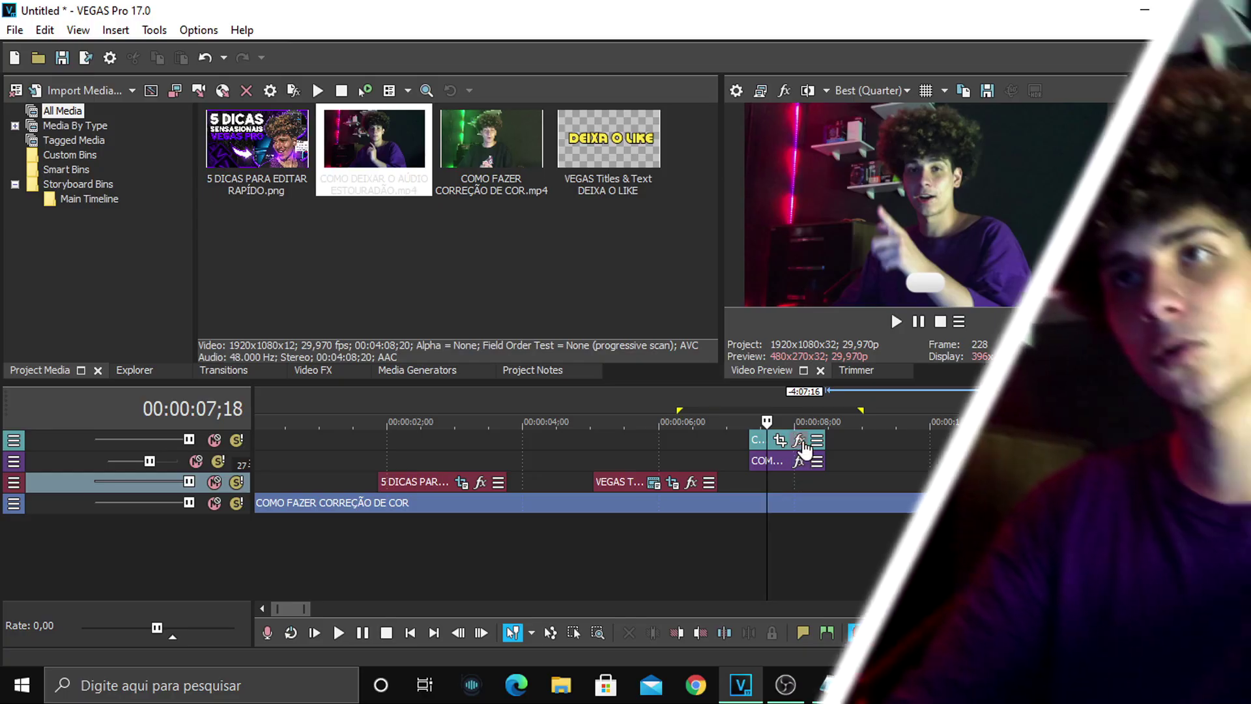
- Shrink the COMO DEIXAR O AÚDIO ESTOURADÃO clip into a smaller picture-in-picture with Pan/Crop and play back the edit
left_click(780, 441)
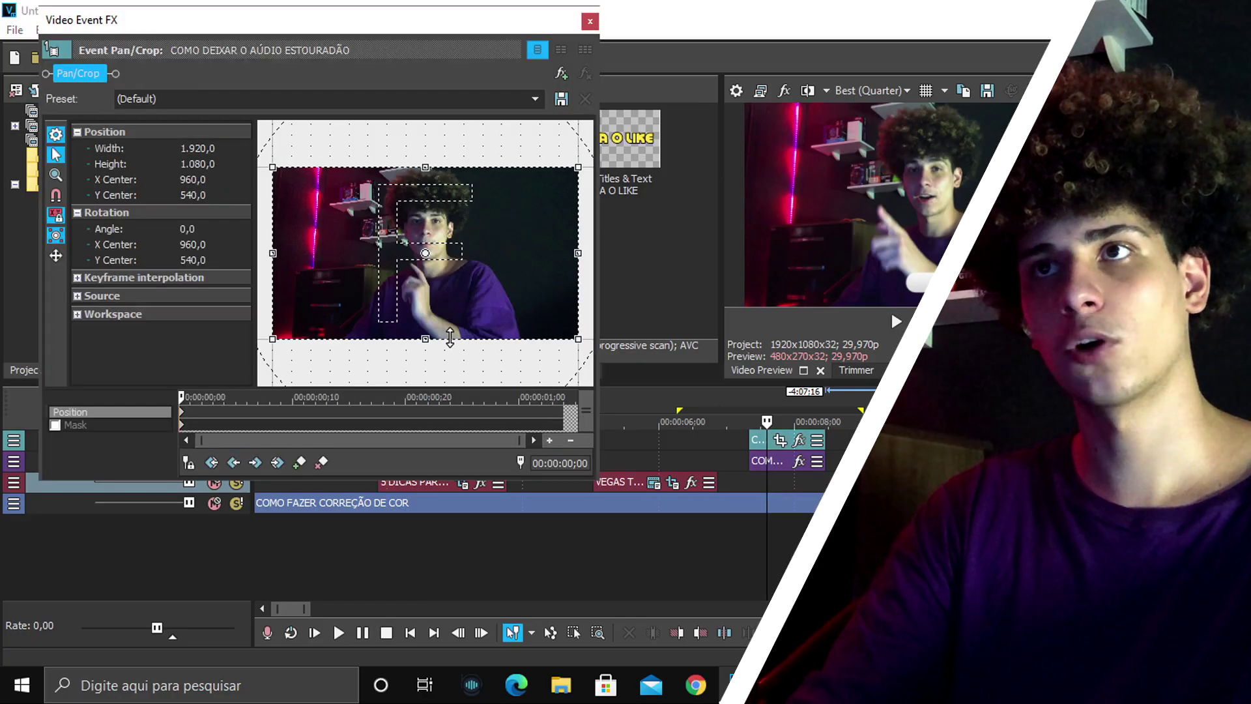
left_click_drag(449, 337, 455, 369)
left_click(590, 20)
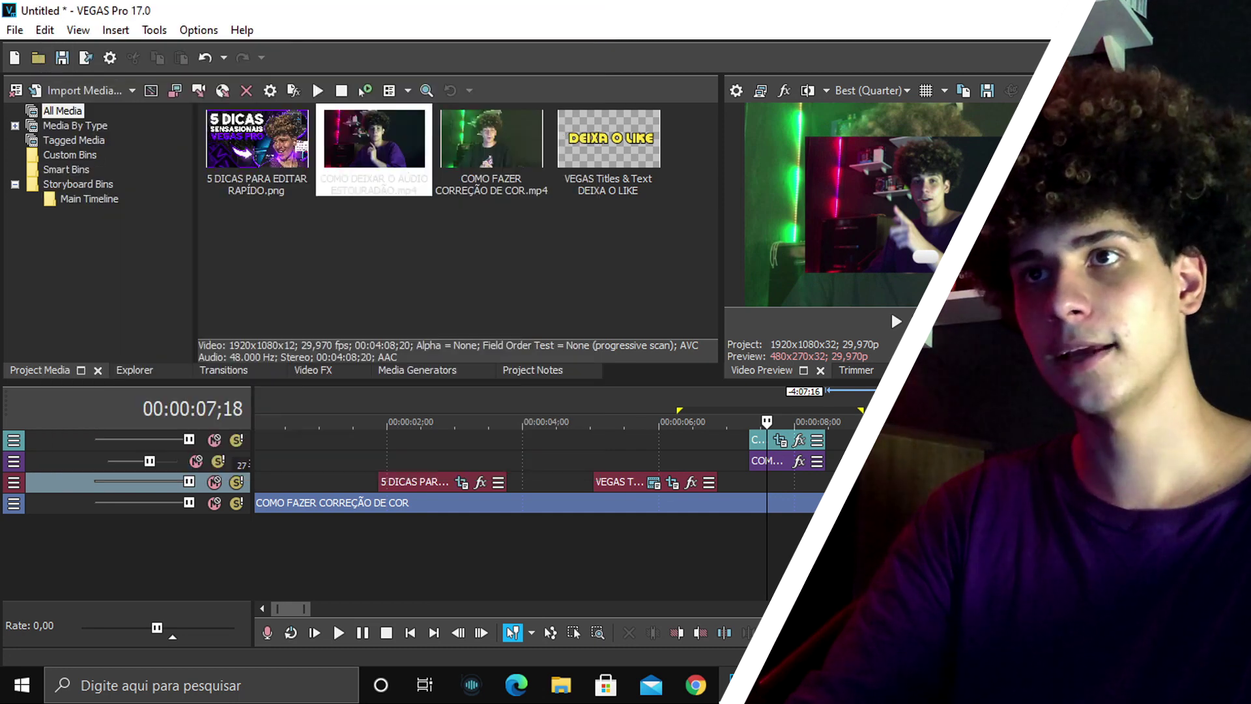
left_click(740, 554)
key("space")
scroll(741, 554, "up", 2)
key("space")
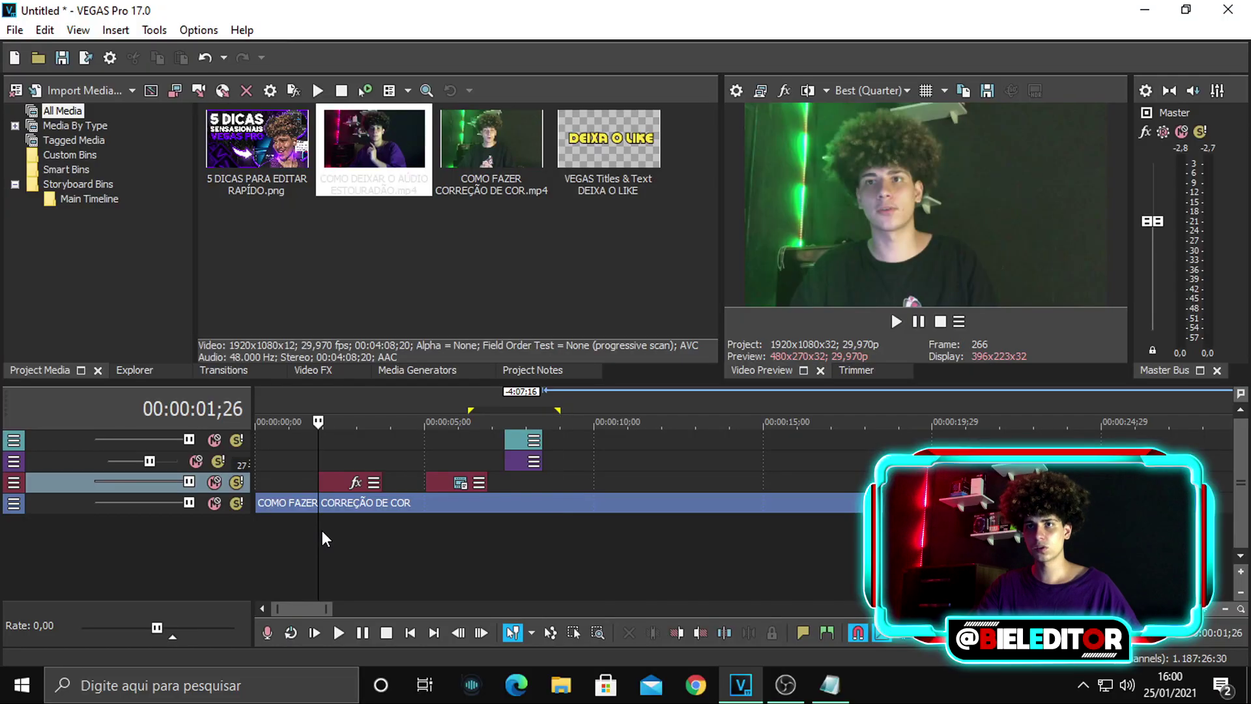
- Enlarge the image track and give the 5 DICAS PARA EDITAR RAPÍDO event a fade-in and fade-out of about half a second each
left_click_drag(45, 492, 47, 517)
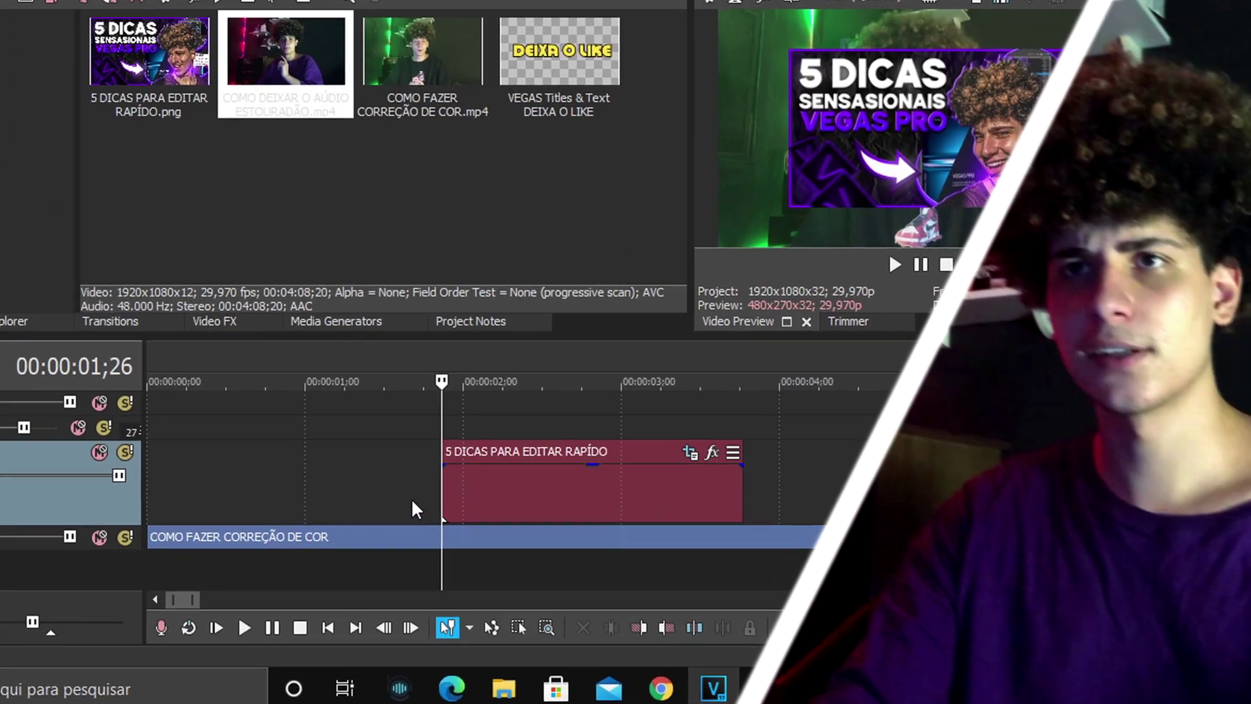
left_click(412, 498)
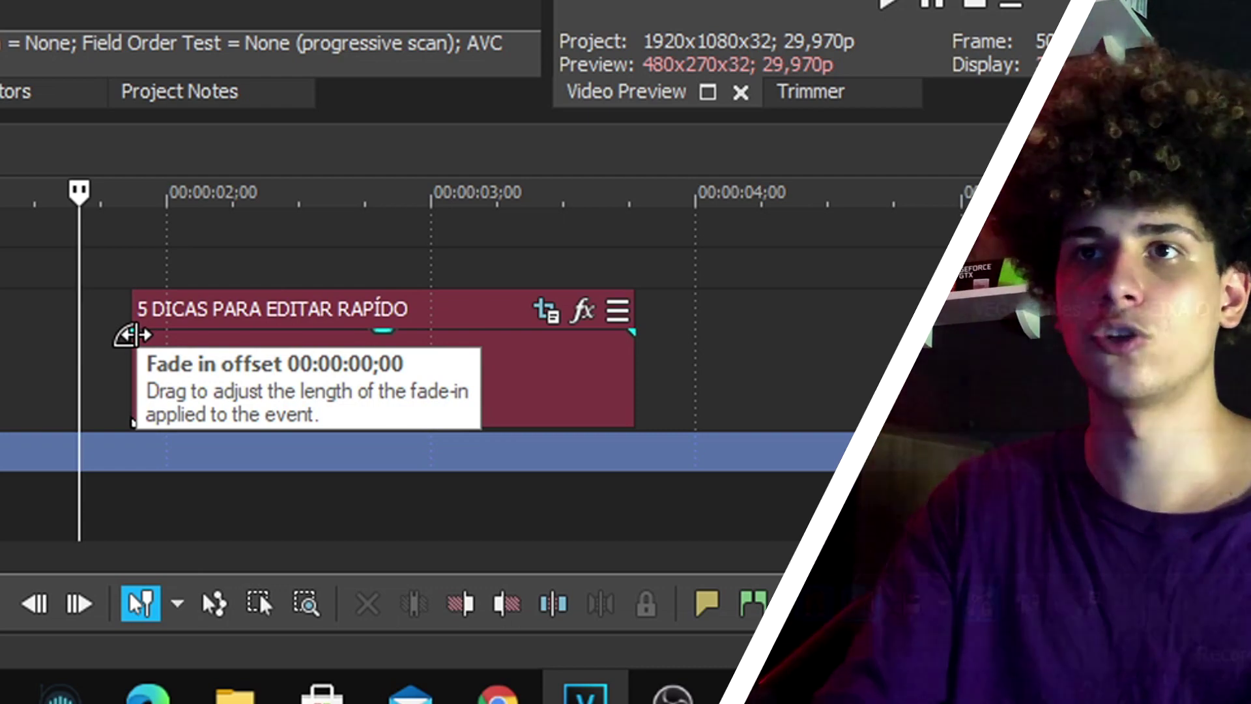
left_click_drag(132, 333, 272, 329)
left_click(632, 341)
left_click(645, 341)
left_click_drag(635, 329, 520, 329)
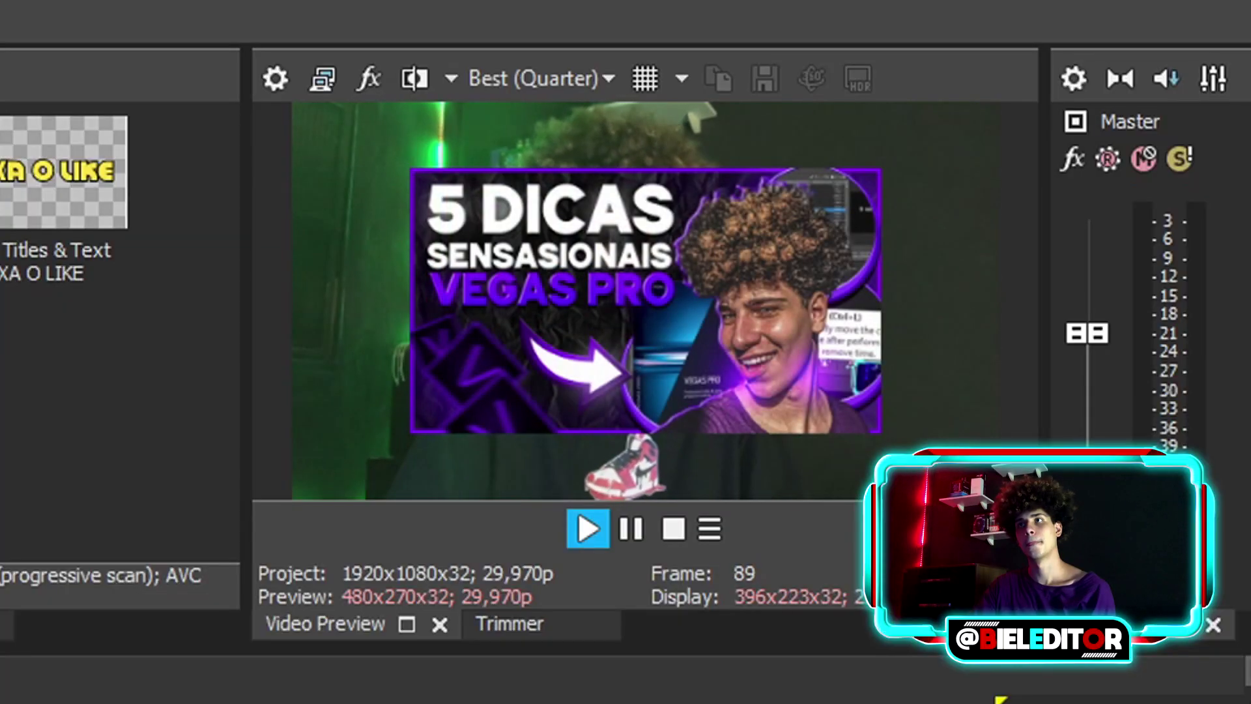
key("Return")
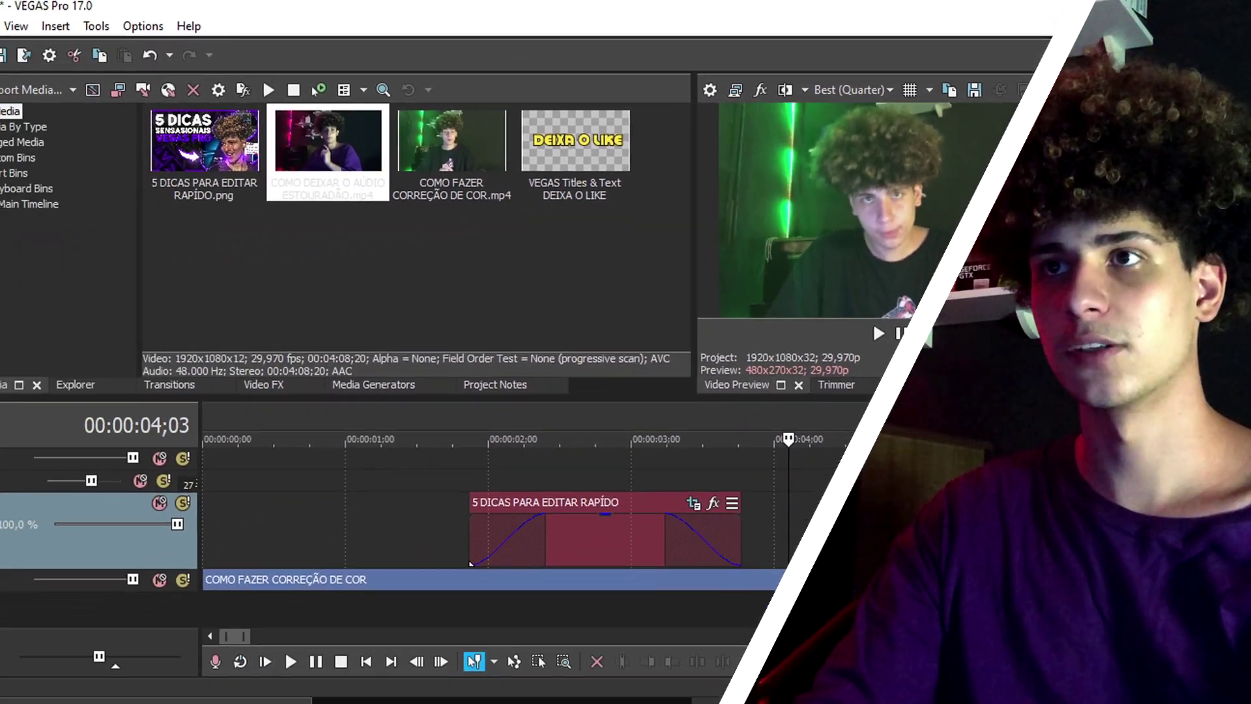
scroll(611, 462, "down", 5)
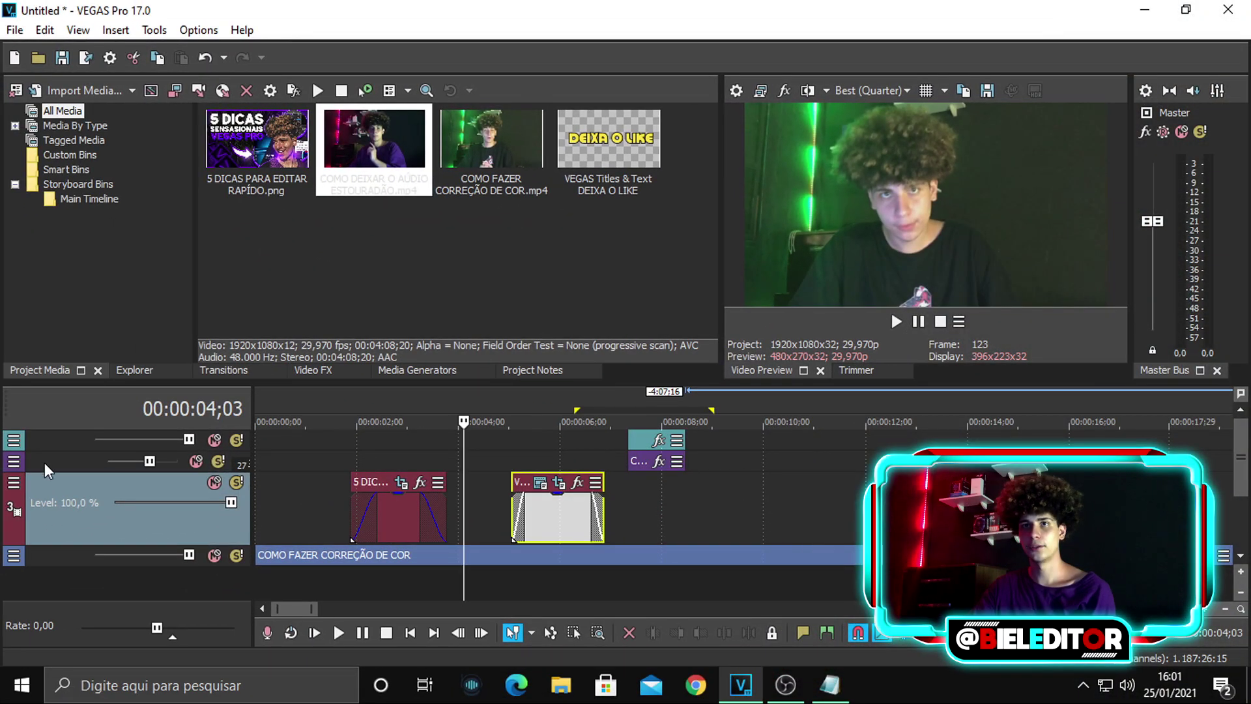